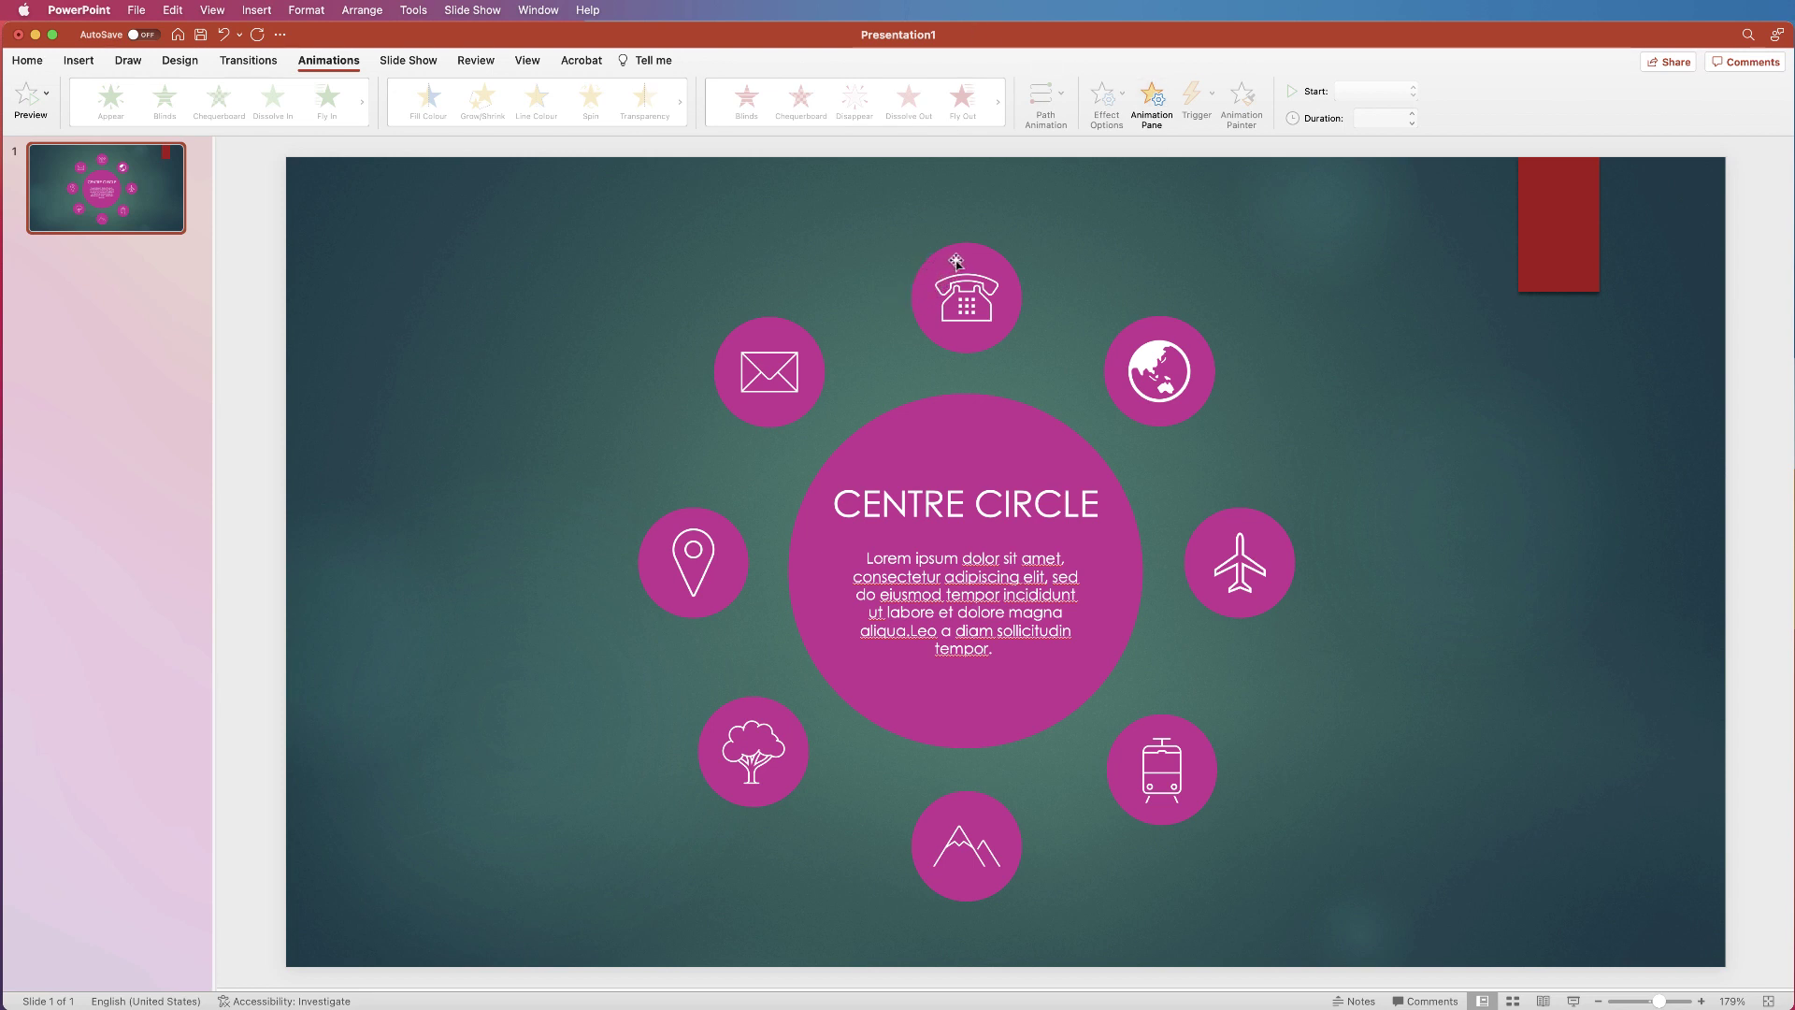
- Select each of the eight icon circles in turn, then give the phone circle a Fly In entrance
left_click(977, 432)
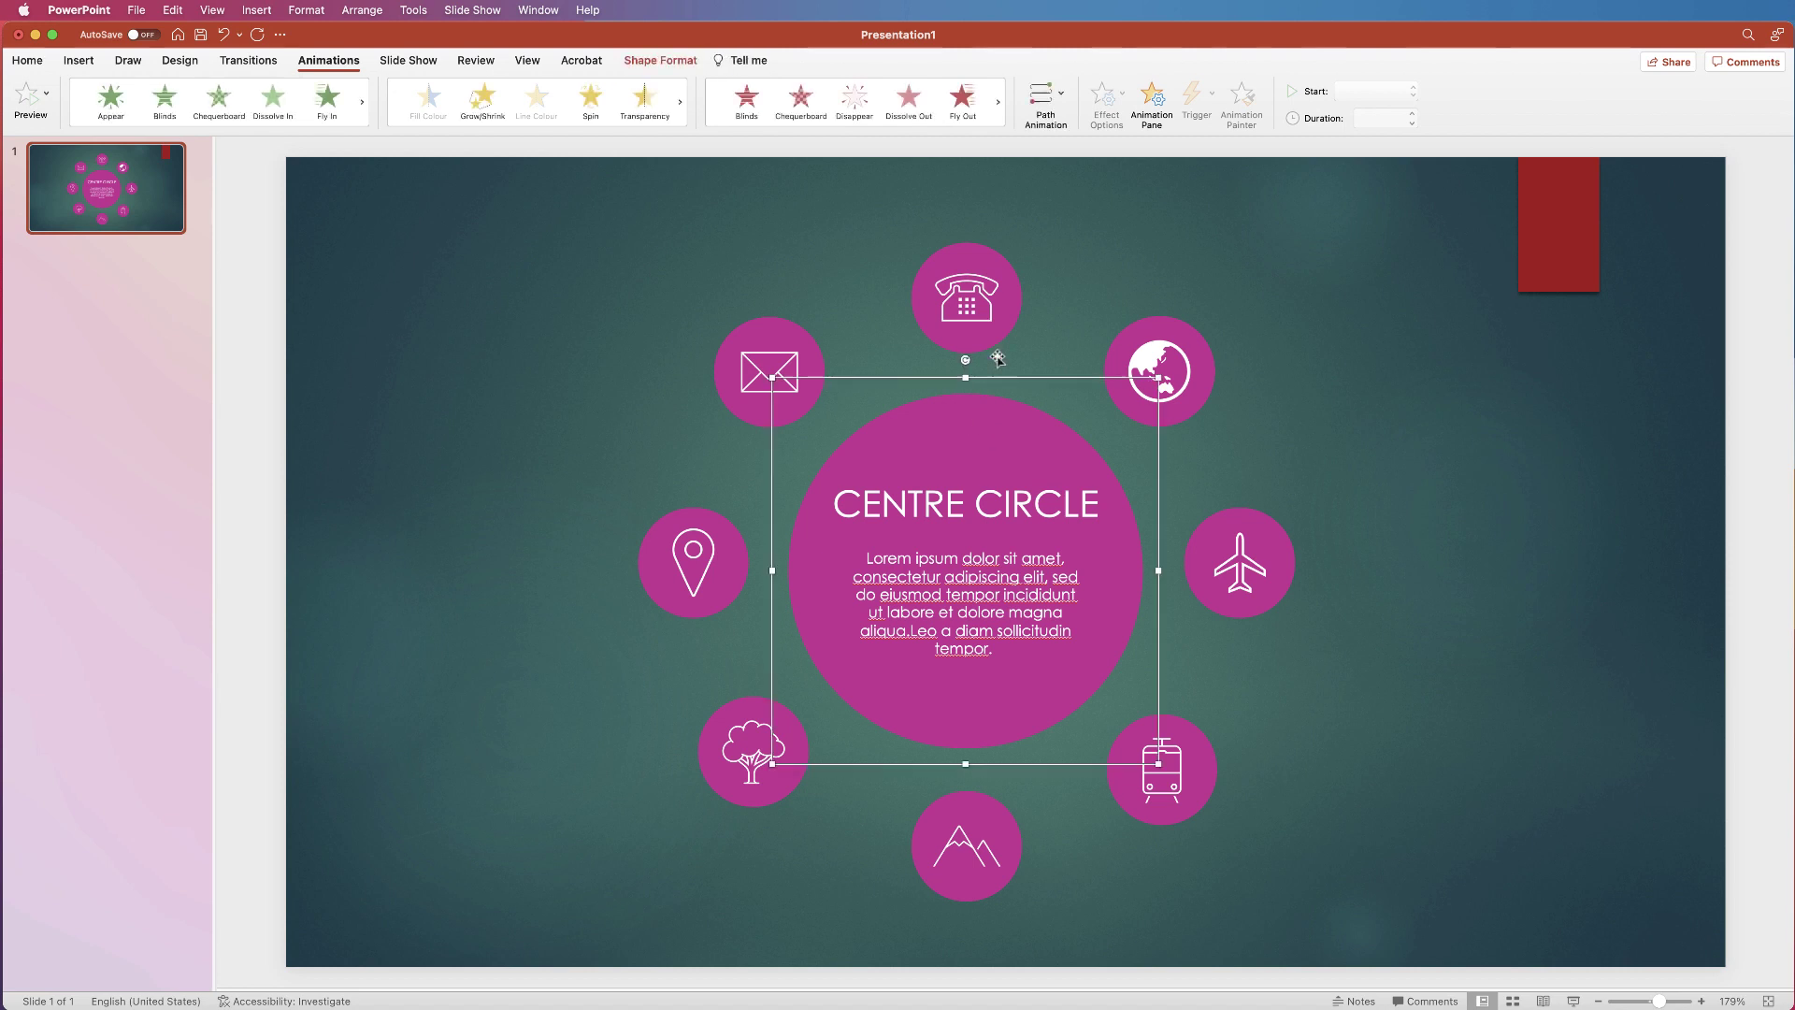
left_click(1006, 287)
left_click(1143, 330)
left_click(1206, 579)
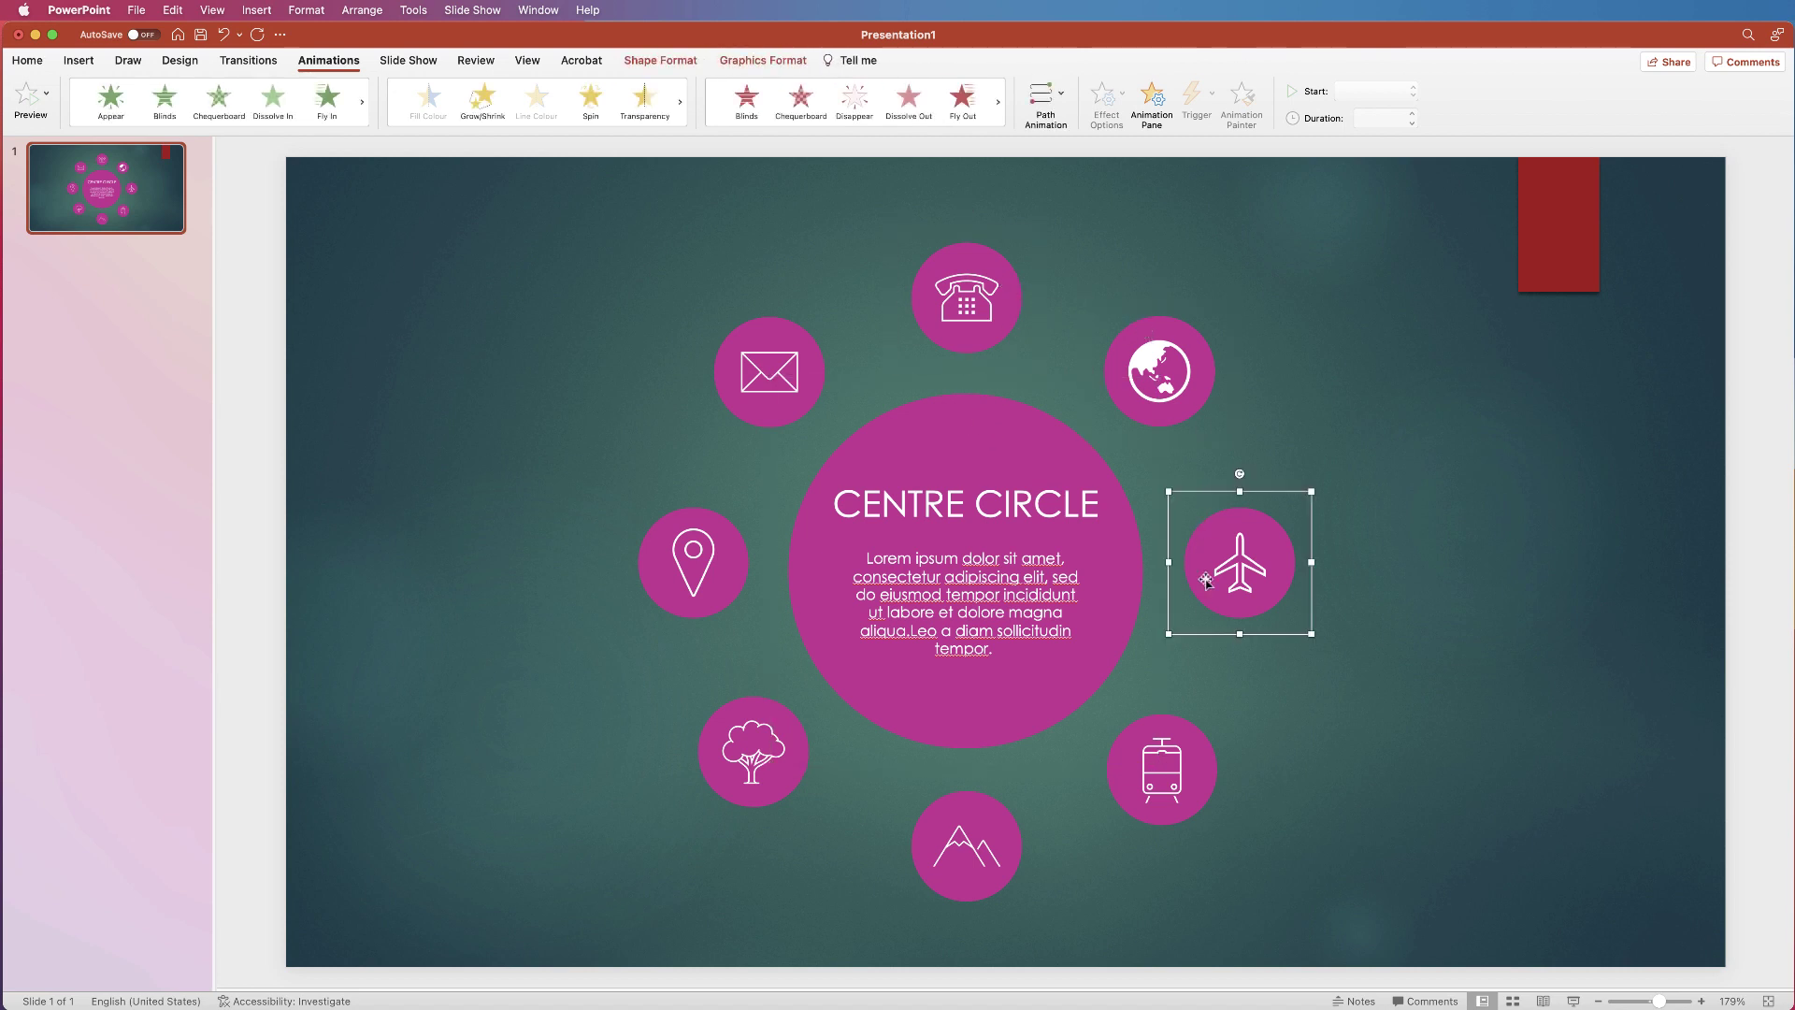
left_click(1120, 737)
left_click(921, 780)
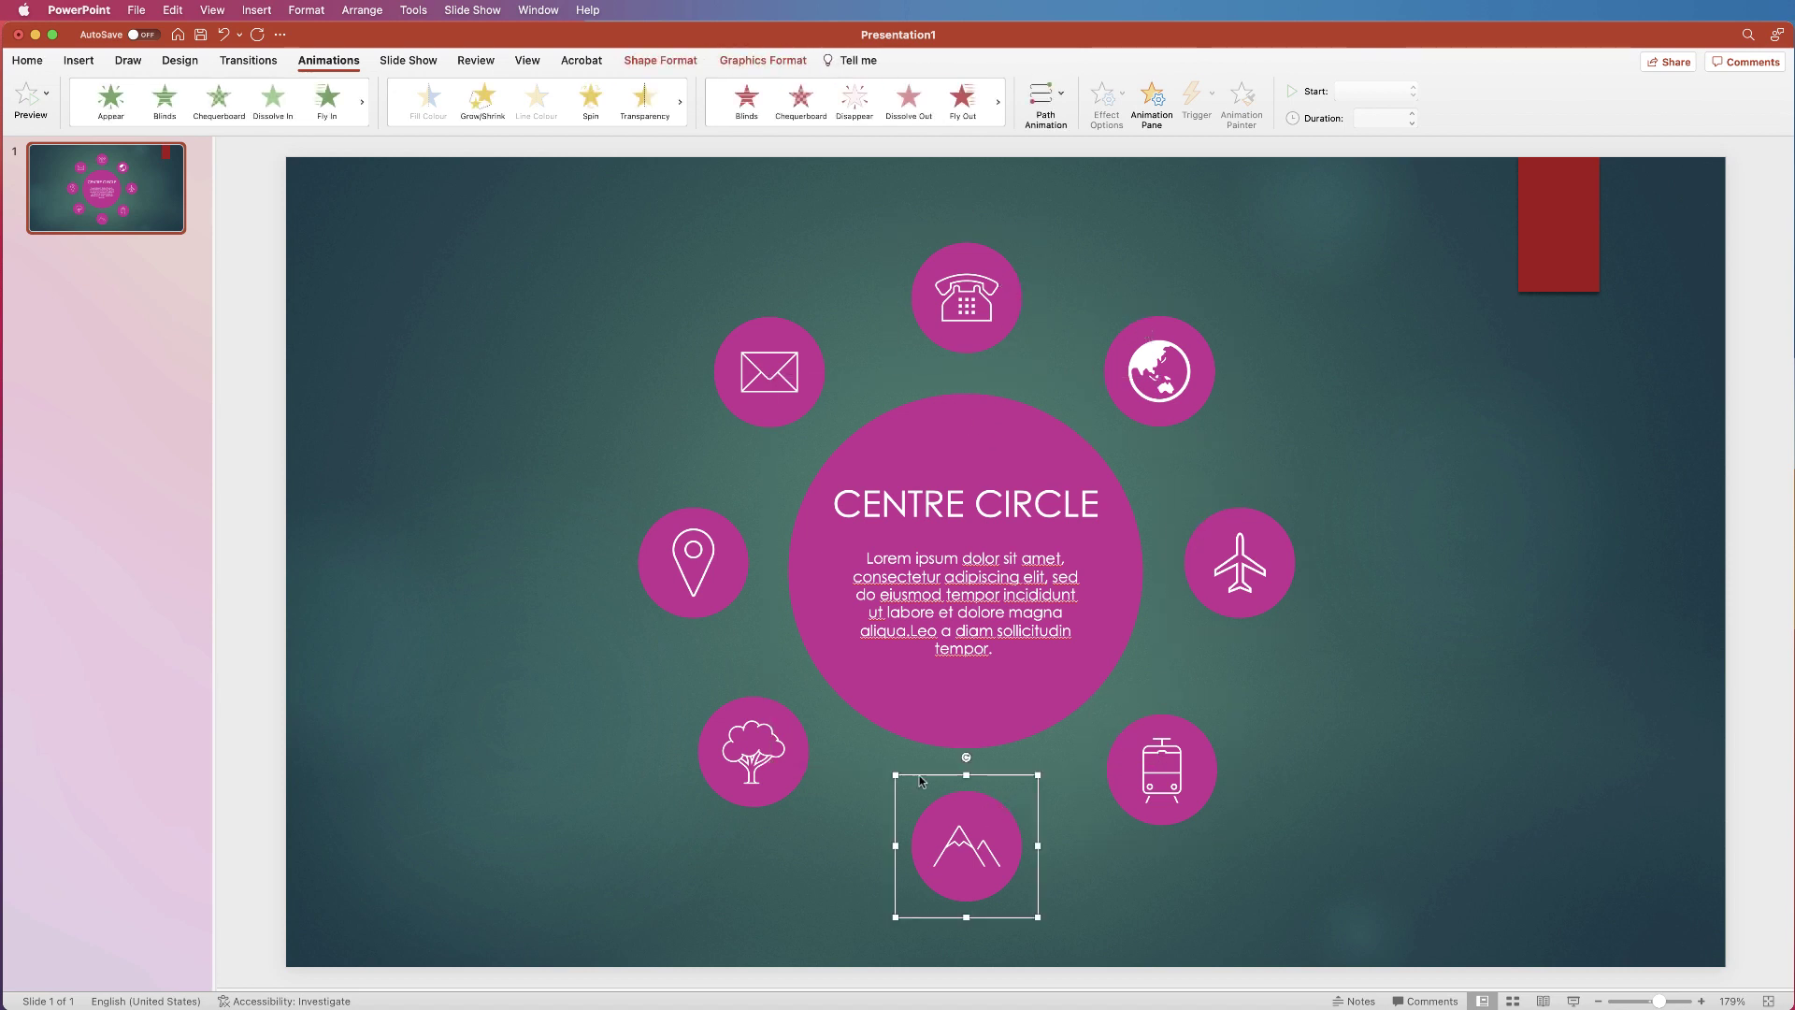
left_click(772, 720)
left_click(715, 539)
left_click(763, 409)
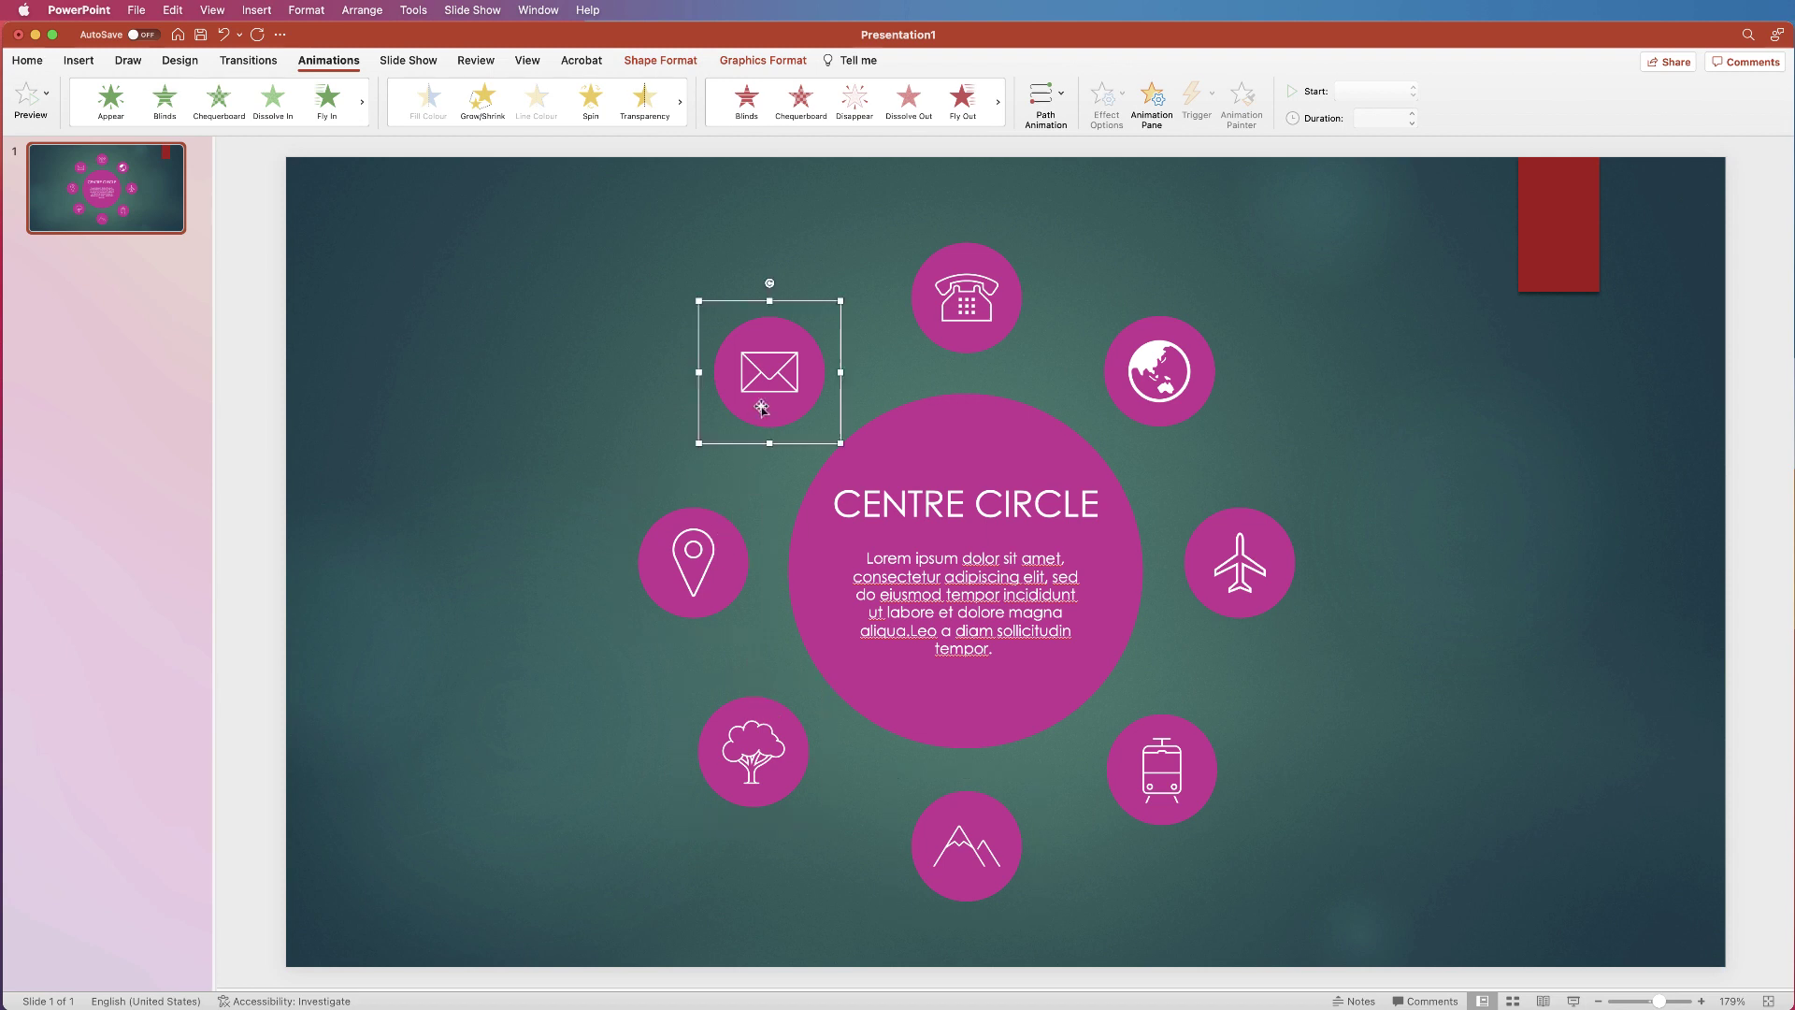
left_click(976, 324)
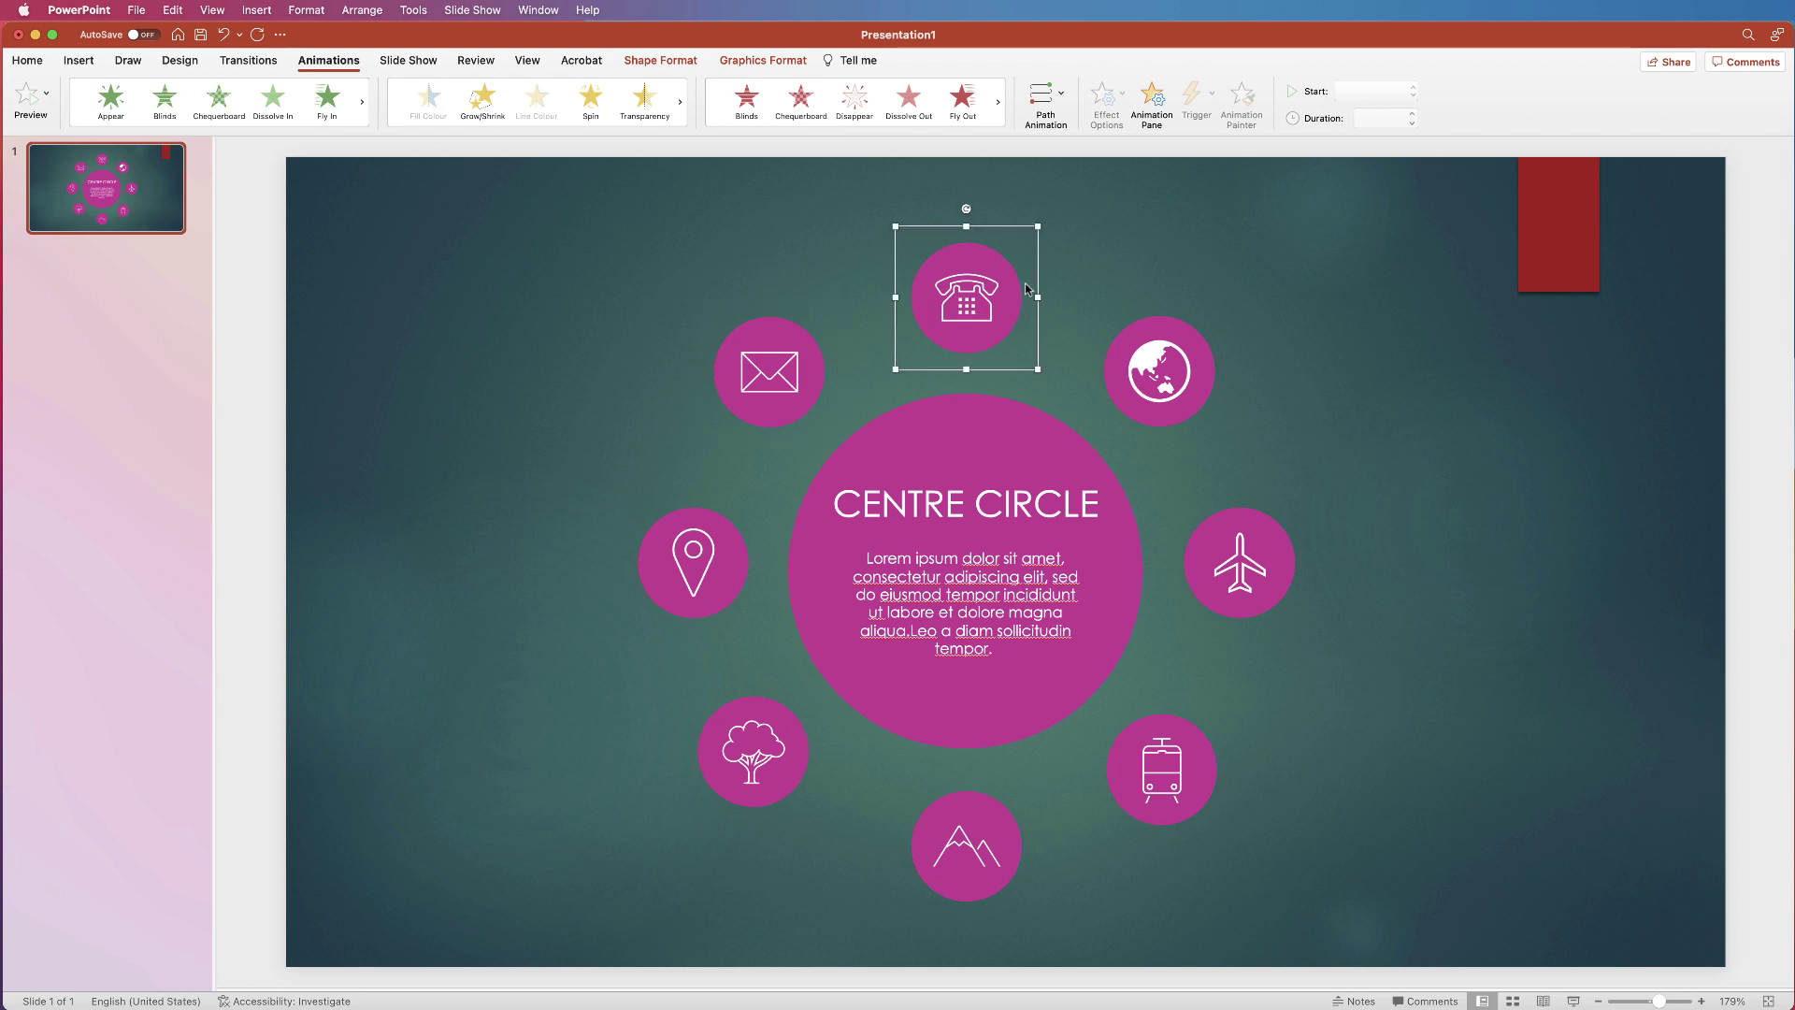
left_click(327, 108)
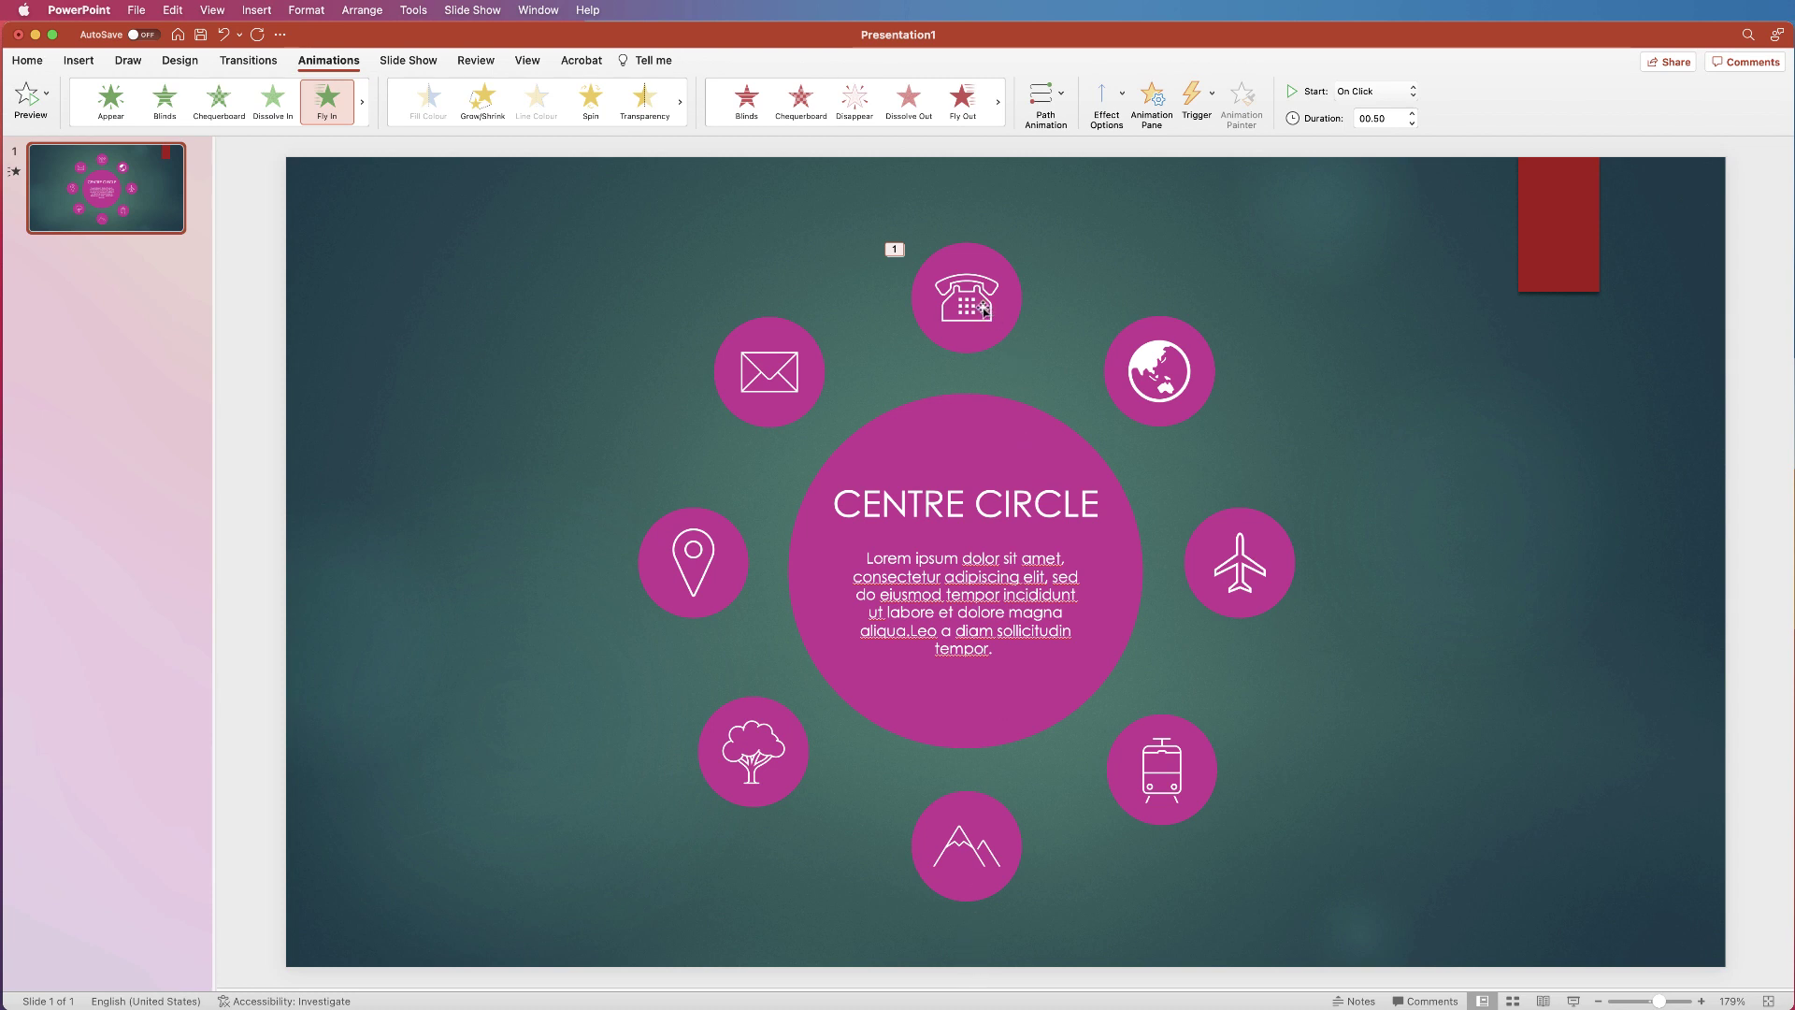
- Set the phone circle's Fly In to From Left with Bounce End and a 1-second (Fast) duration
left_click(1152, 105)
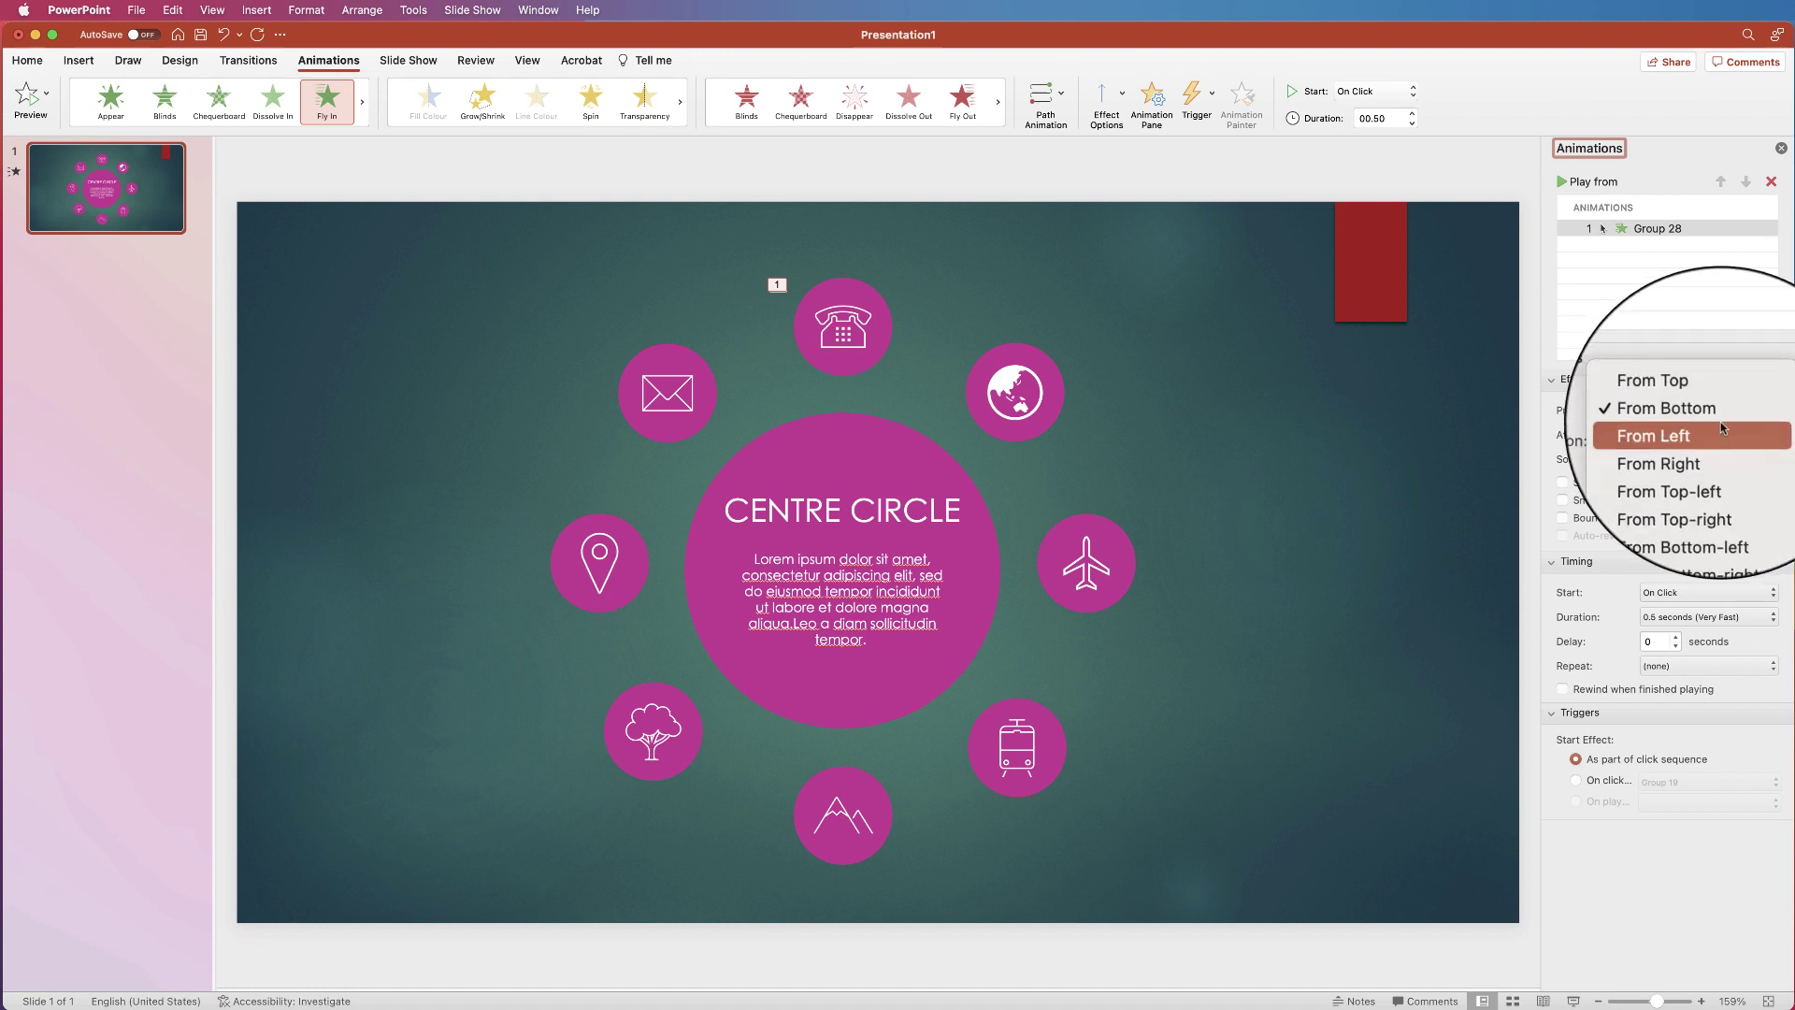
left_click(1673, 432)
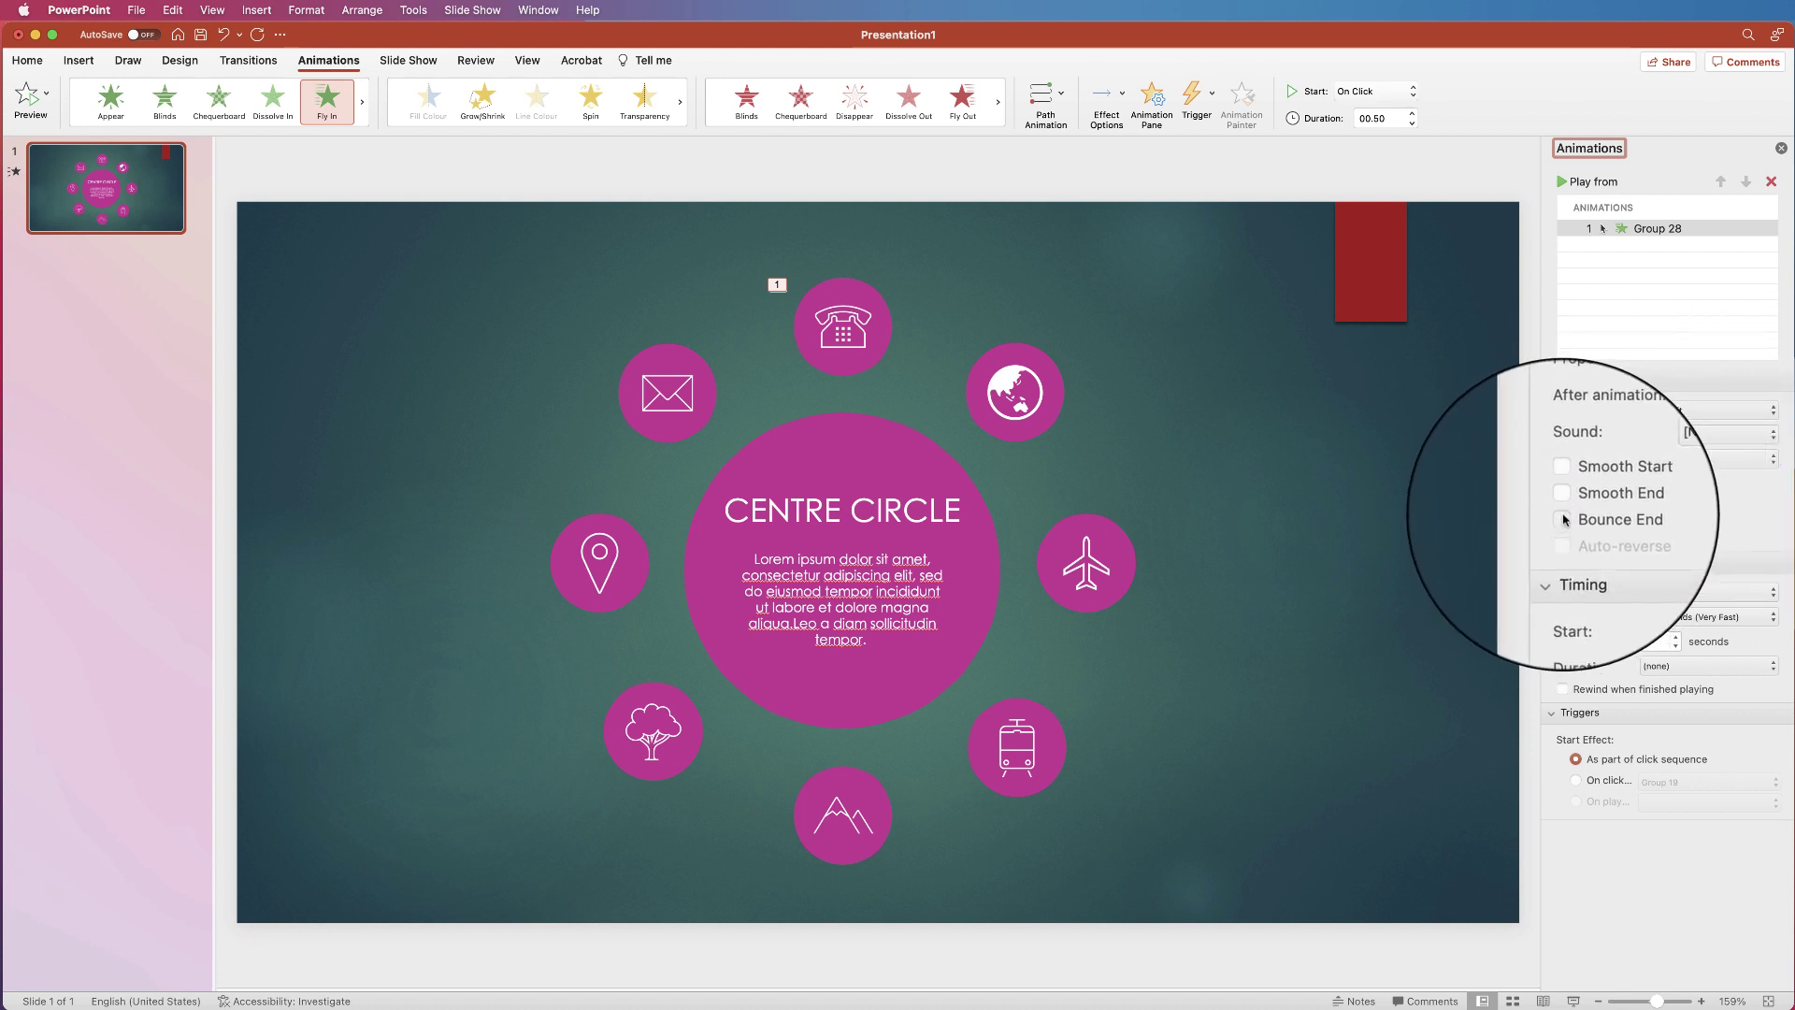
left_click(1562, 519)
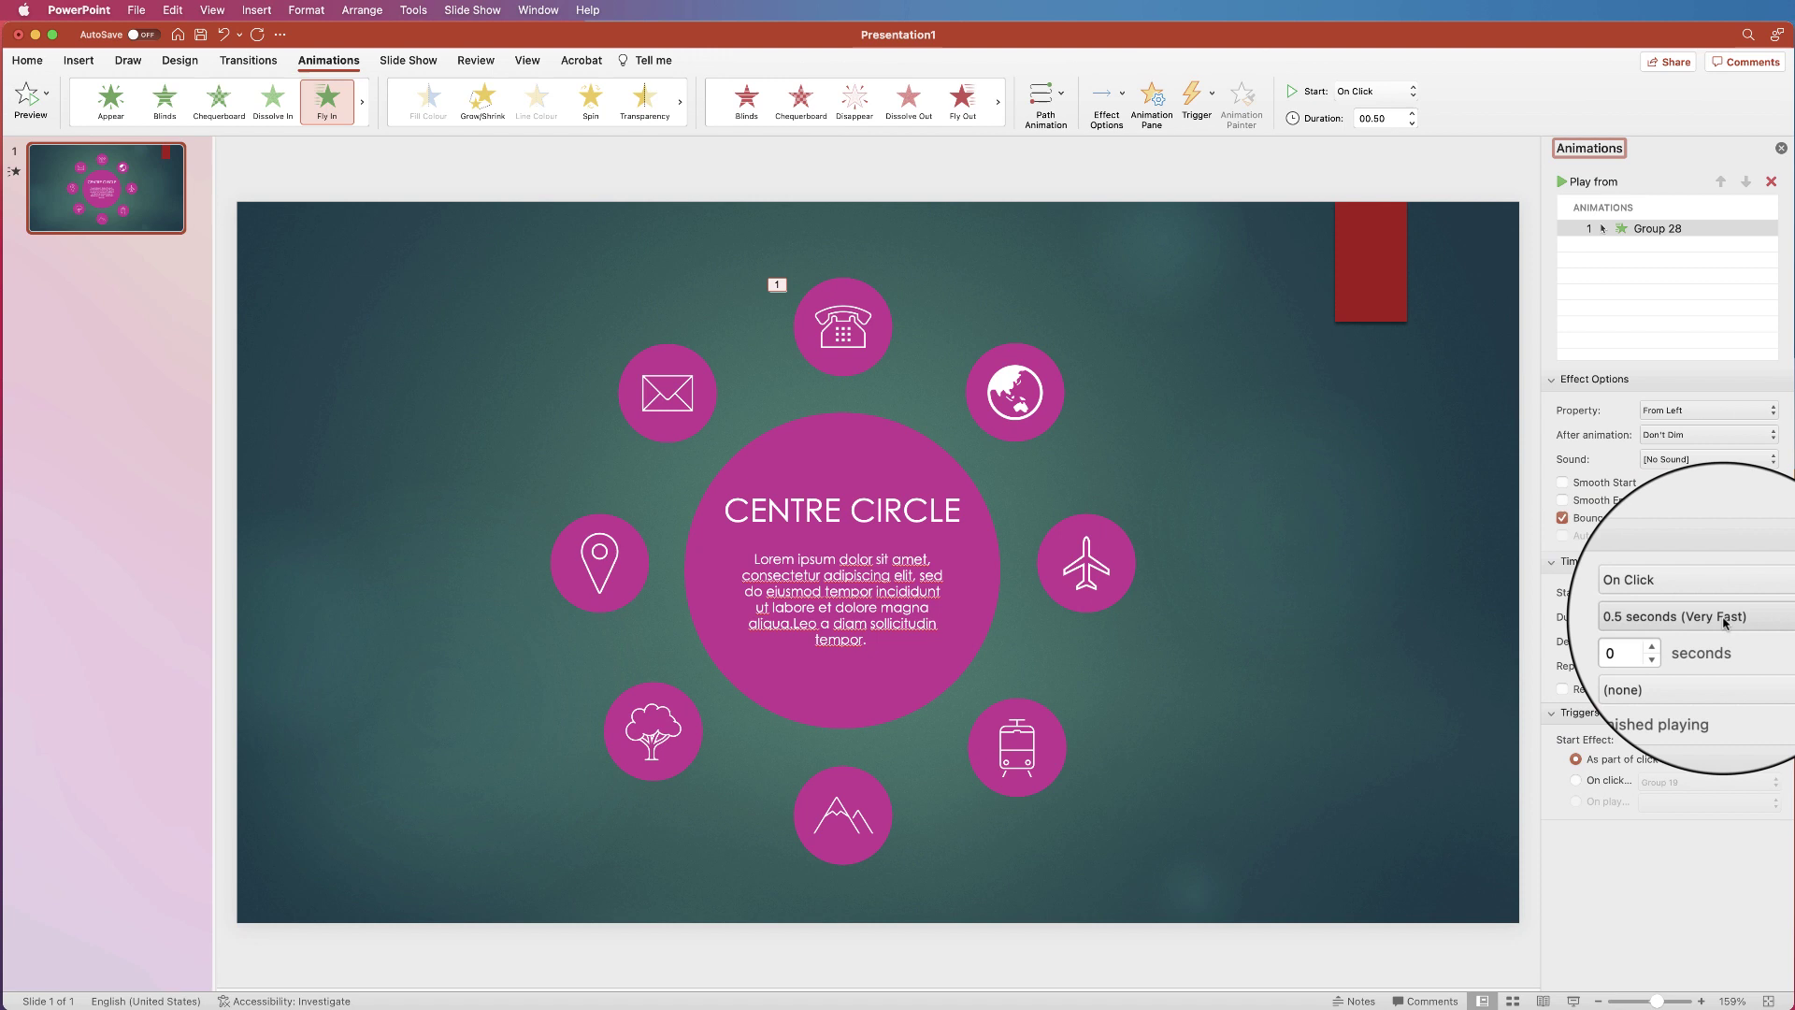
left_click(1743, 620)
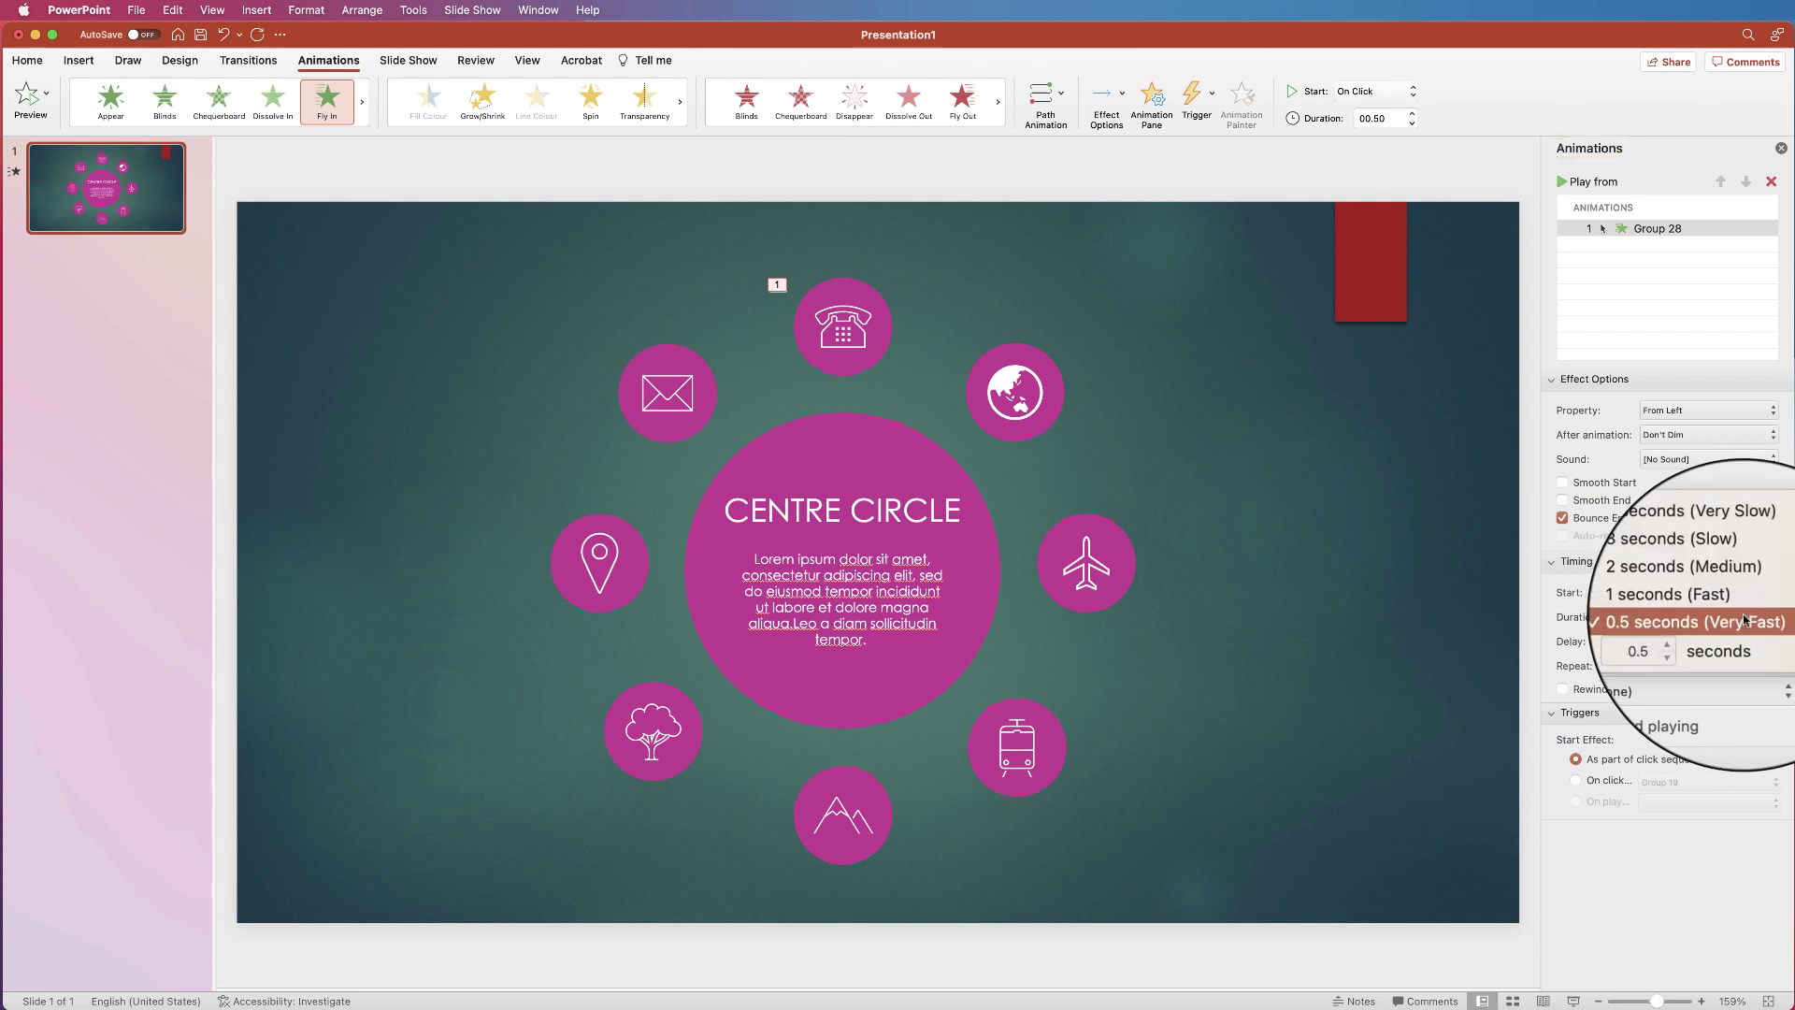
left_click(1692, 604)
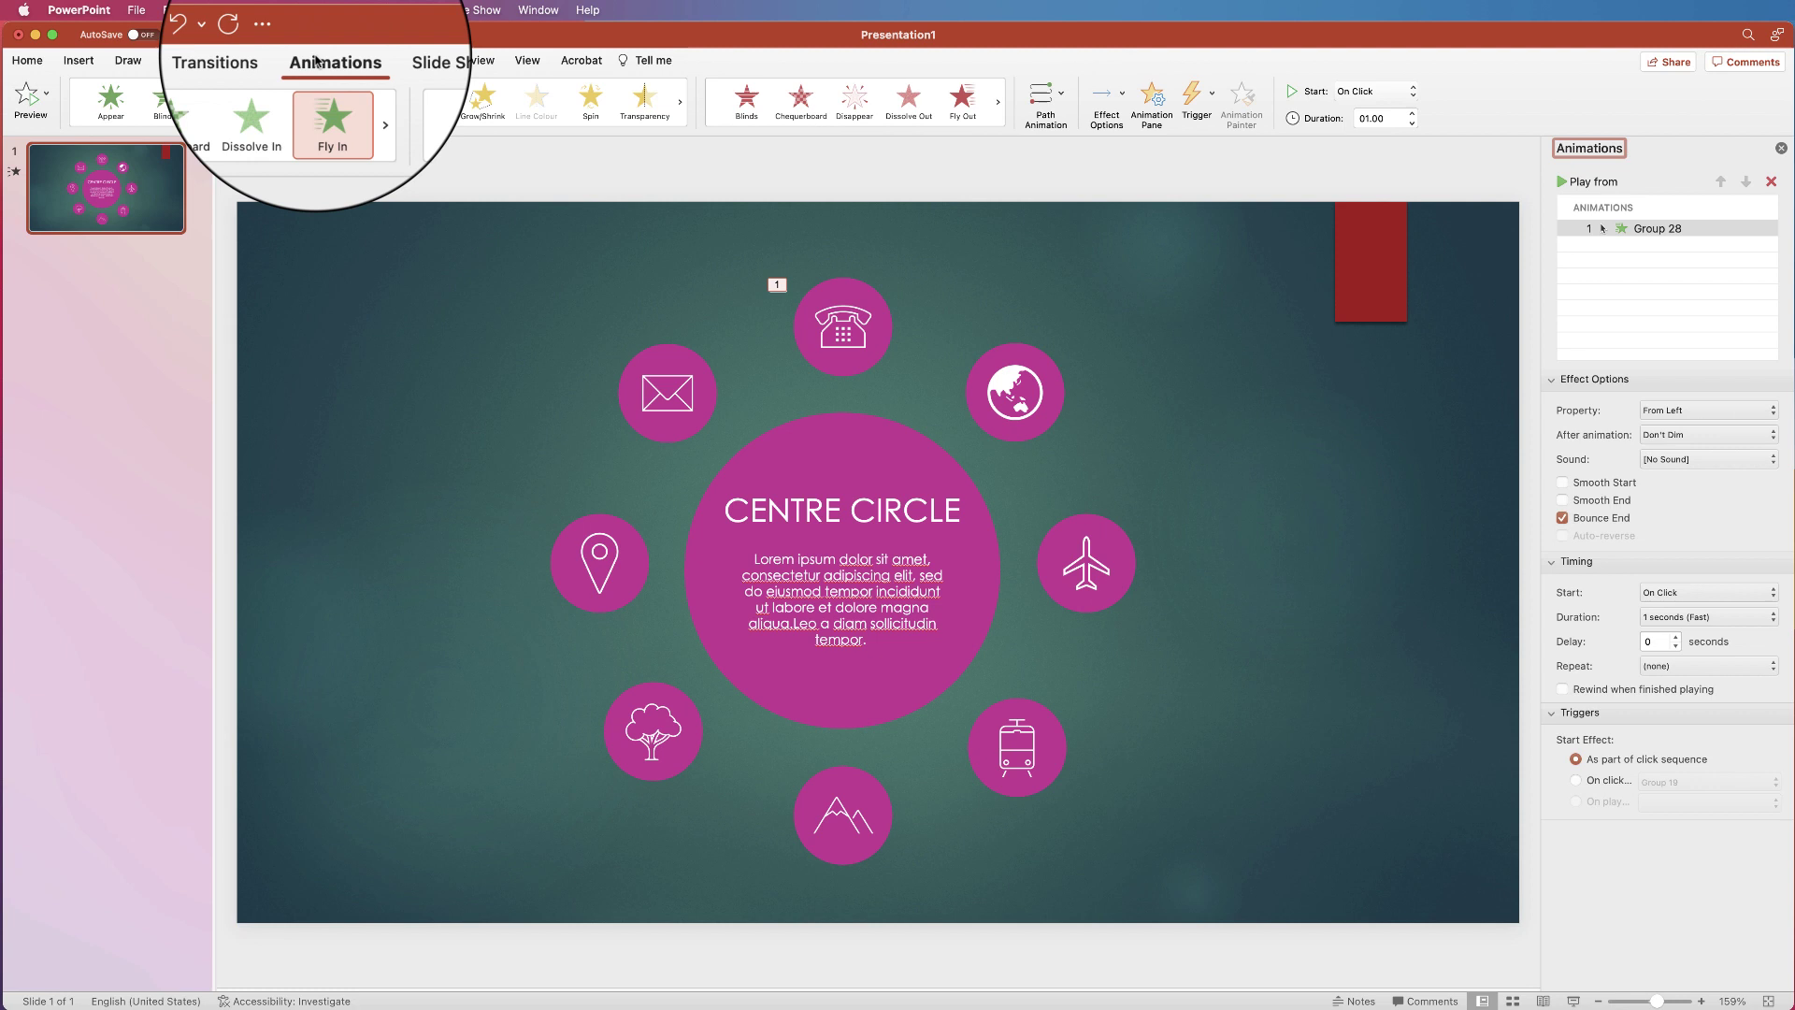
- Preview the fly-in, change its duration to 2 seconds (Medium), and preview it again
left_click(29, 99)
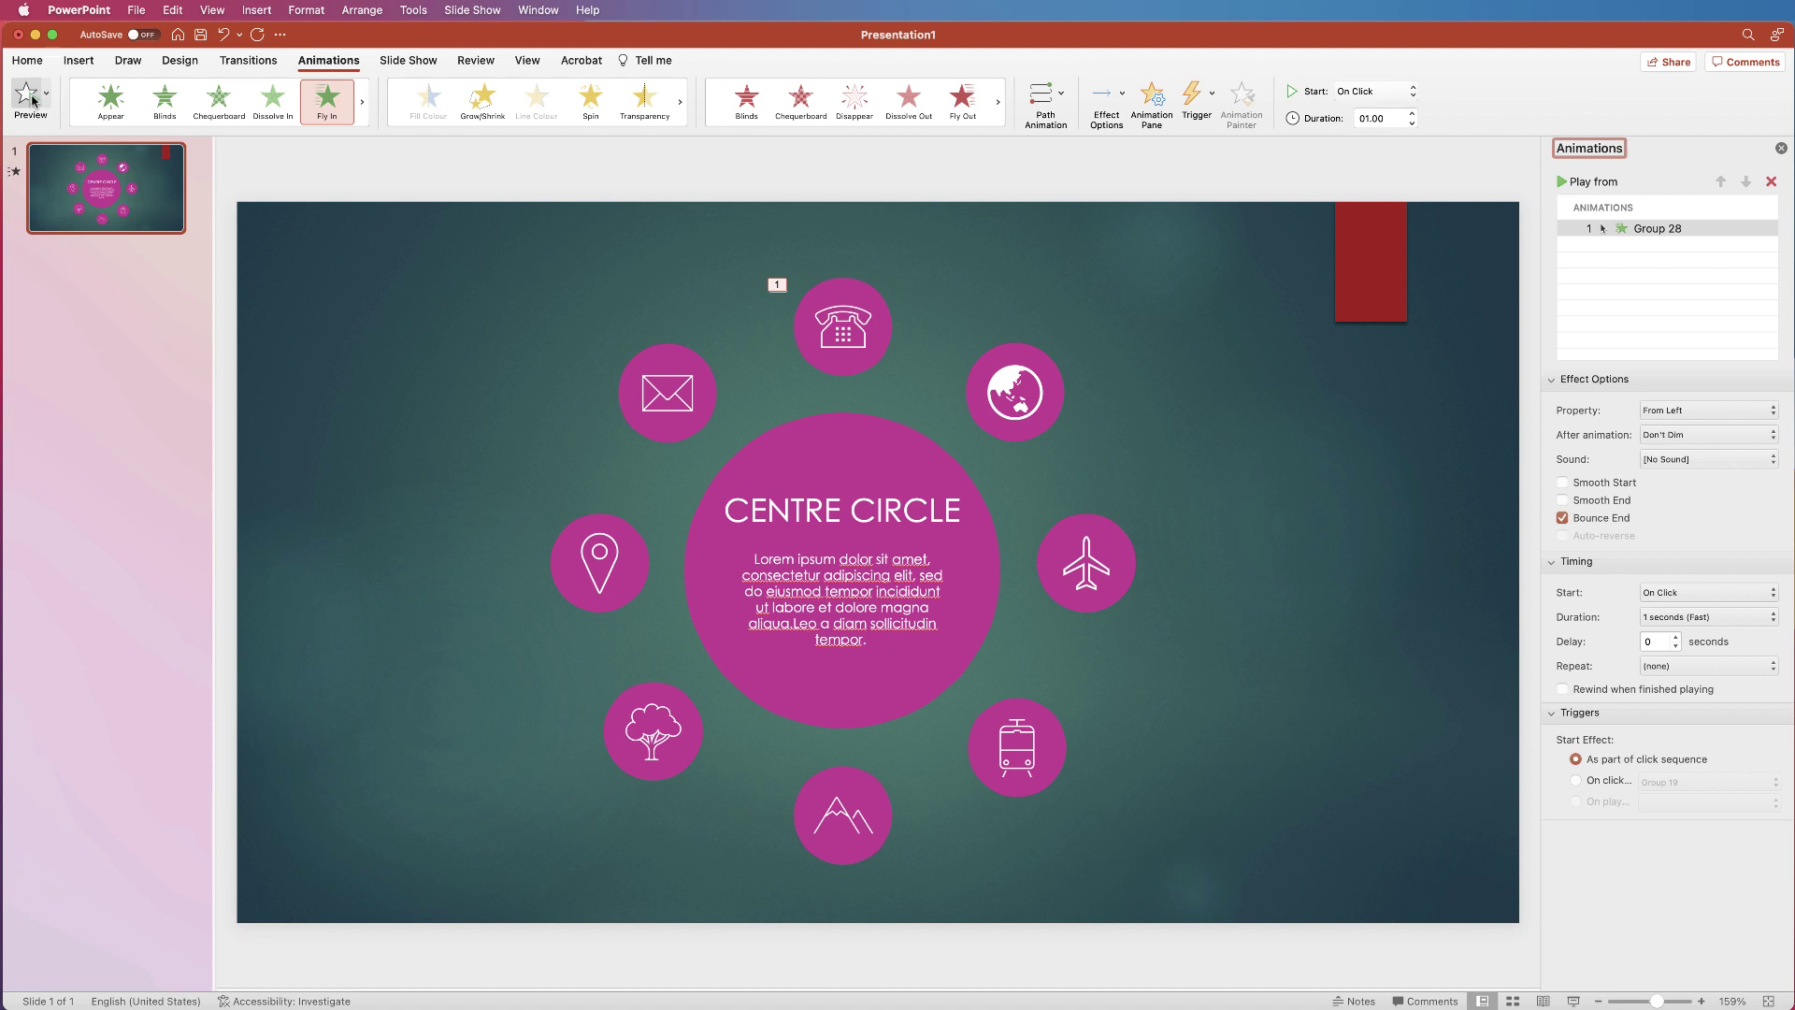
left_click(31, 100)
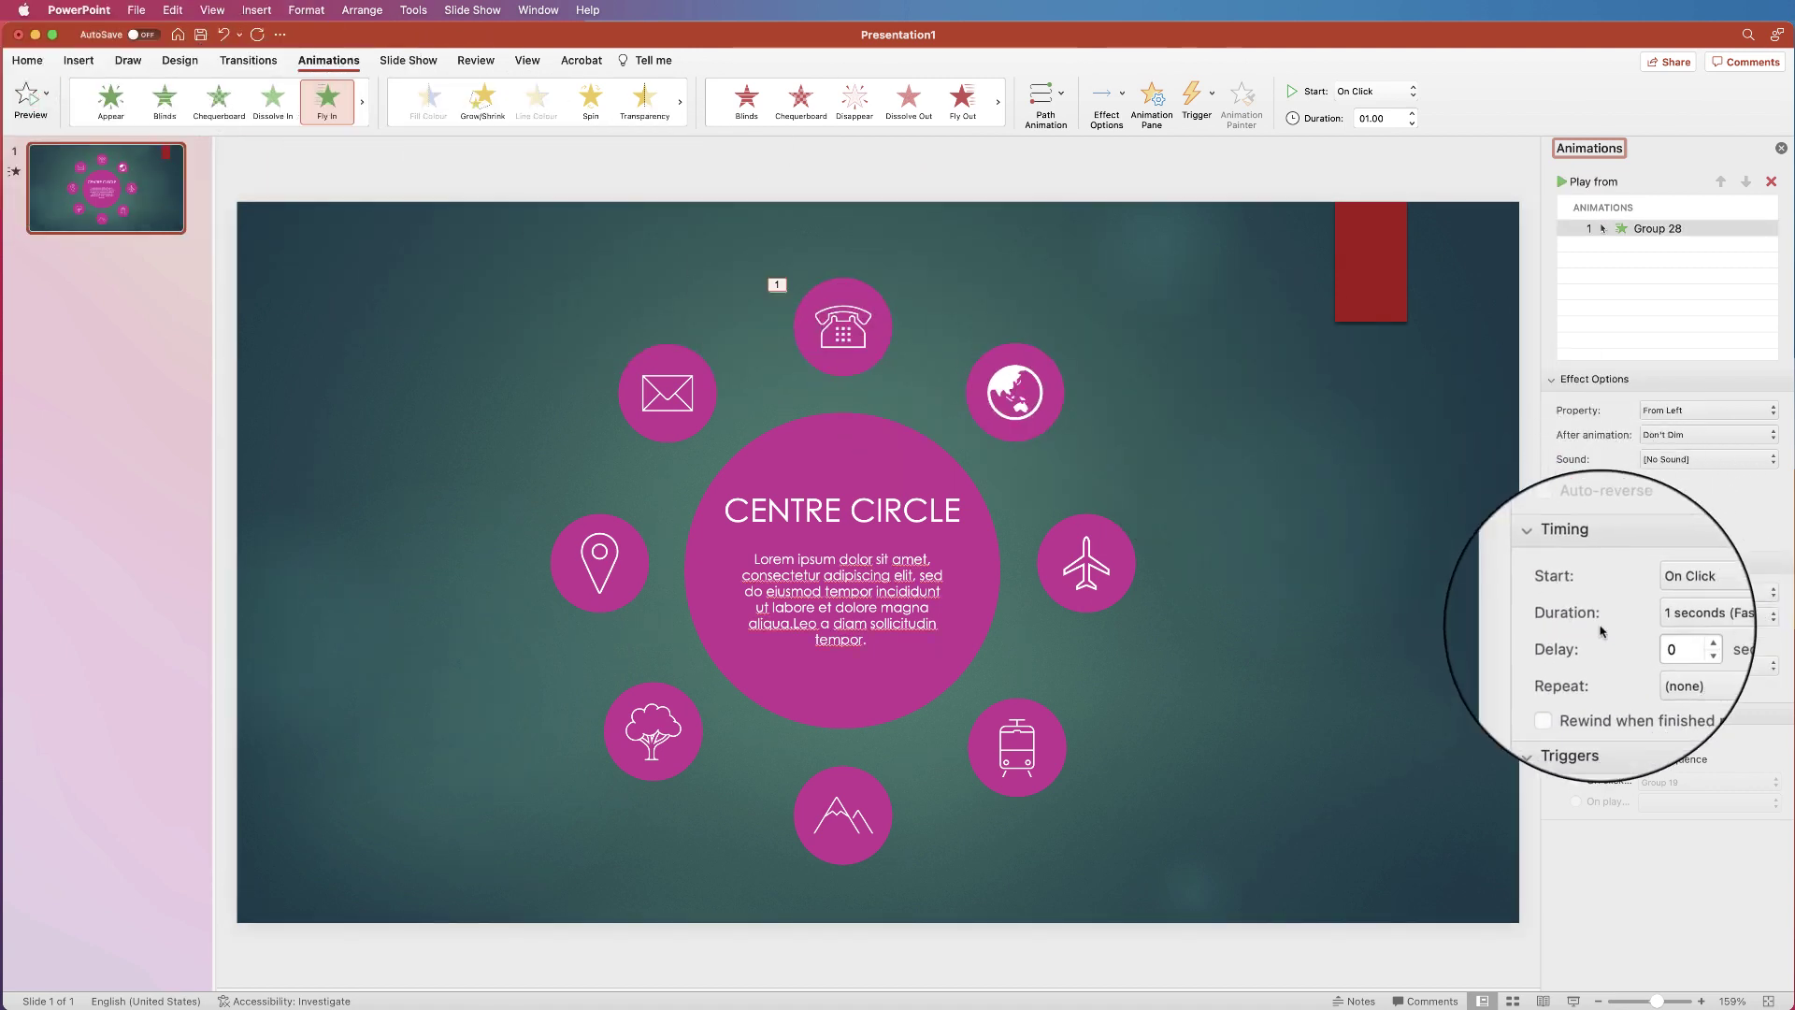
left_click(1683, 619)
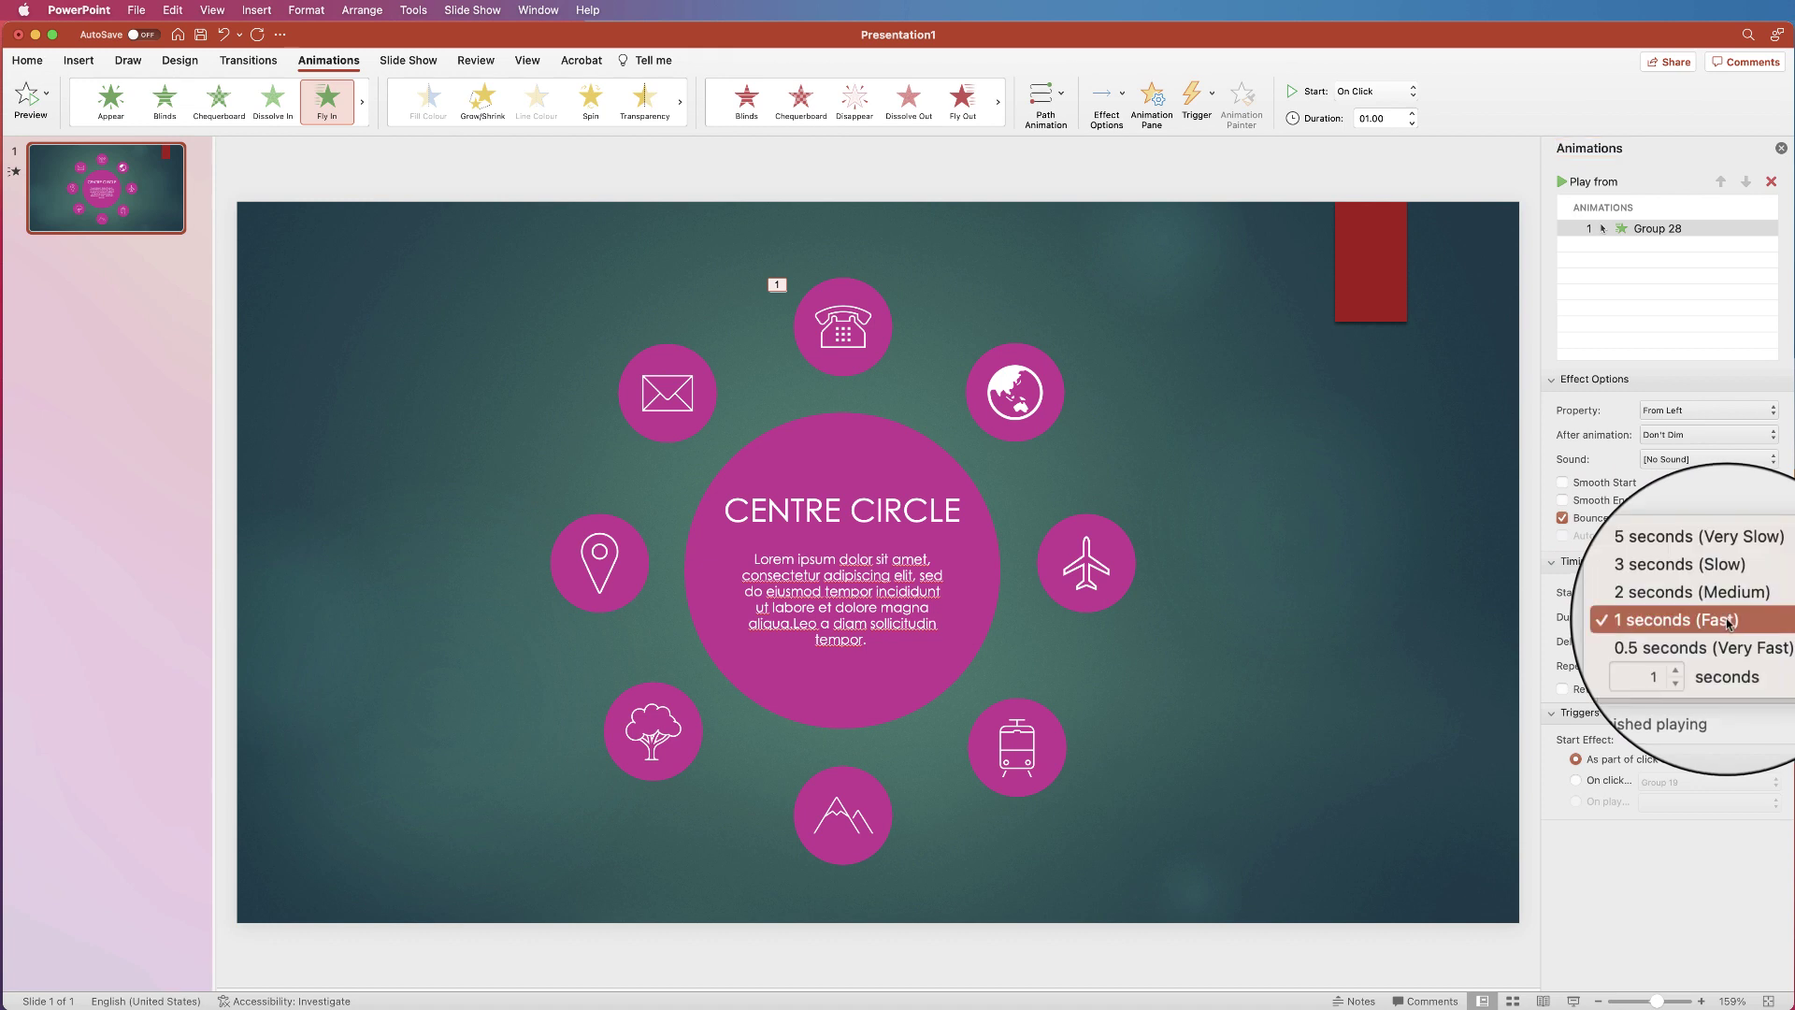
left_click(1679, 603)
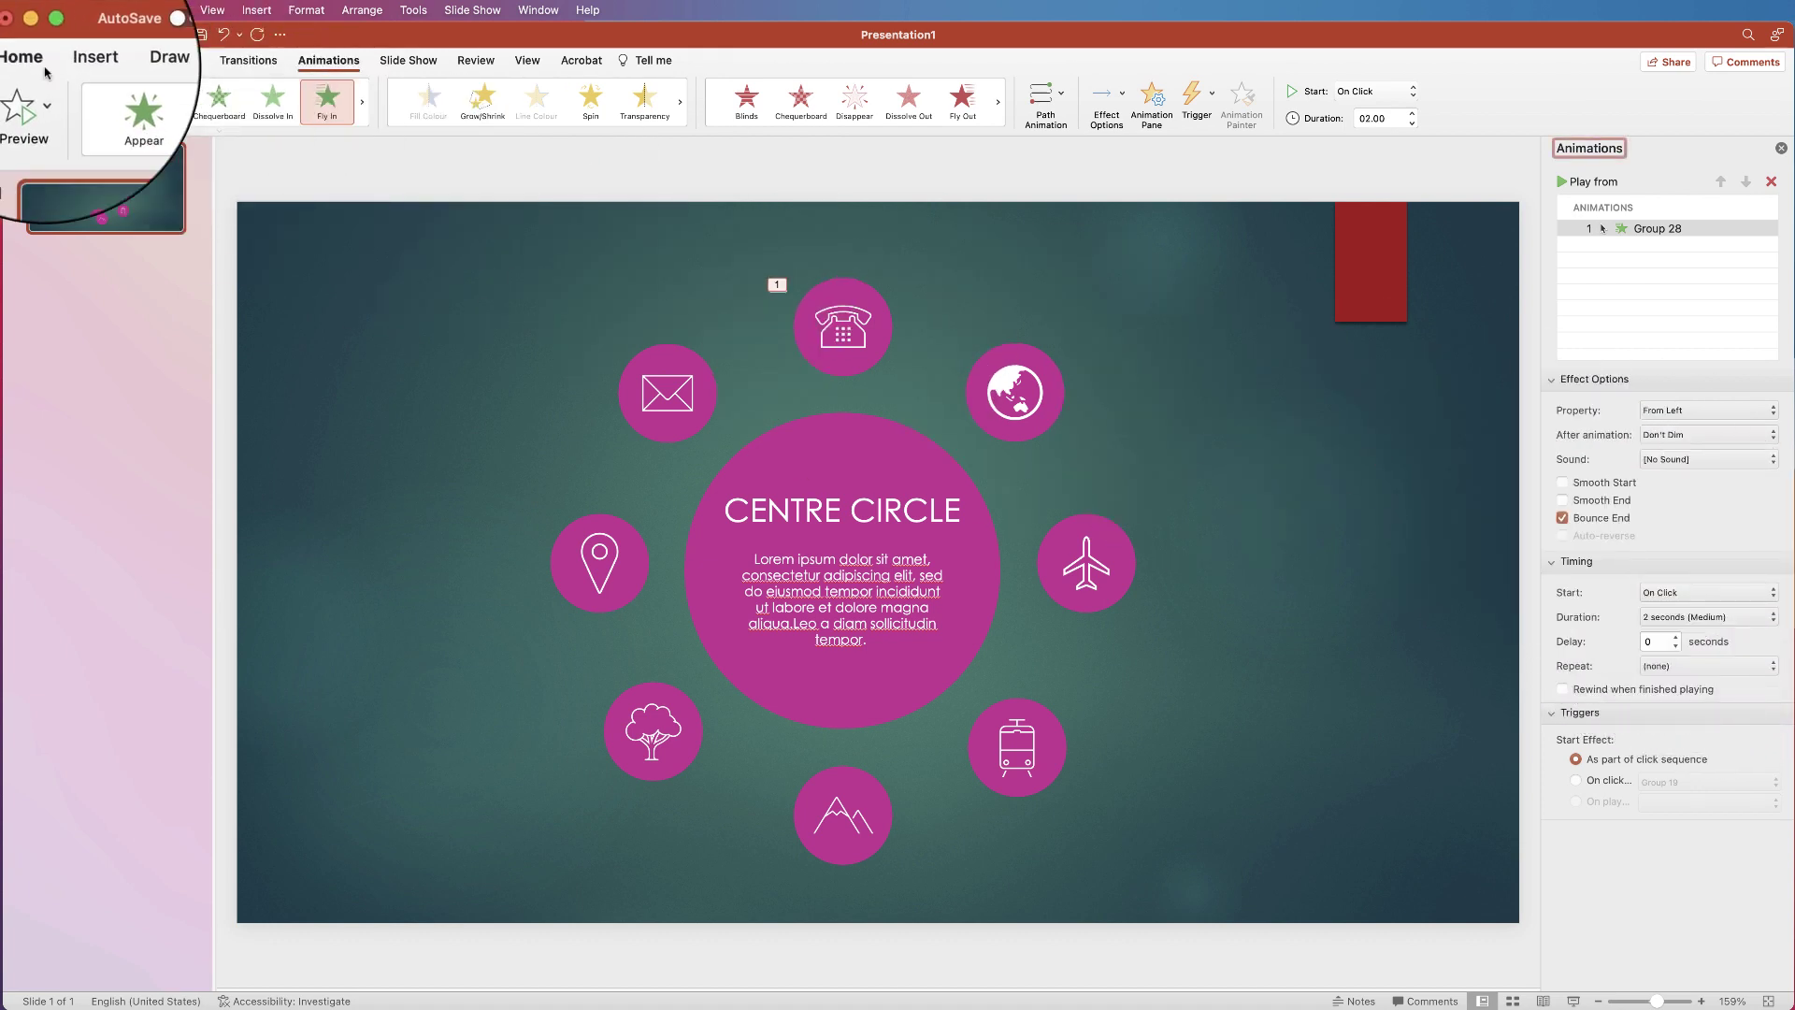
left_click(25, 101)
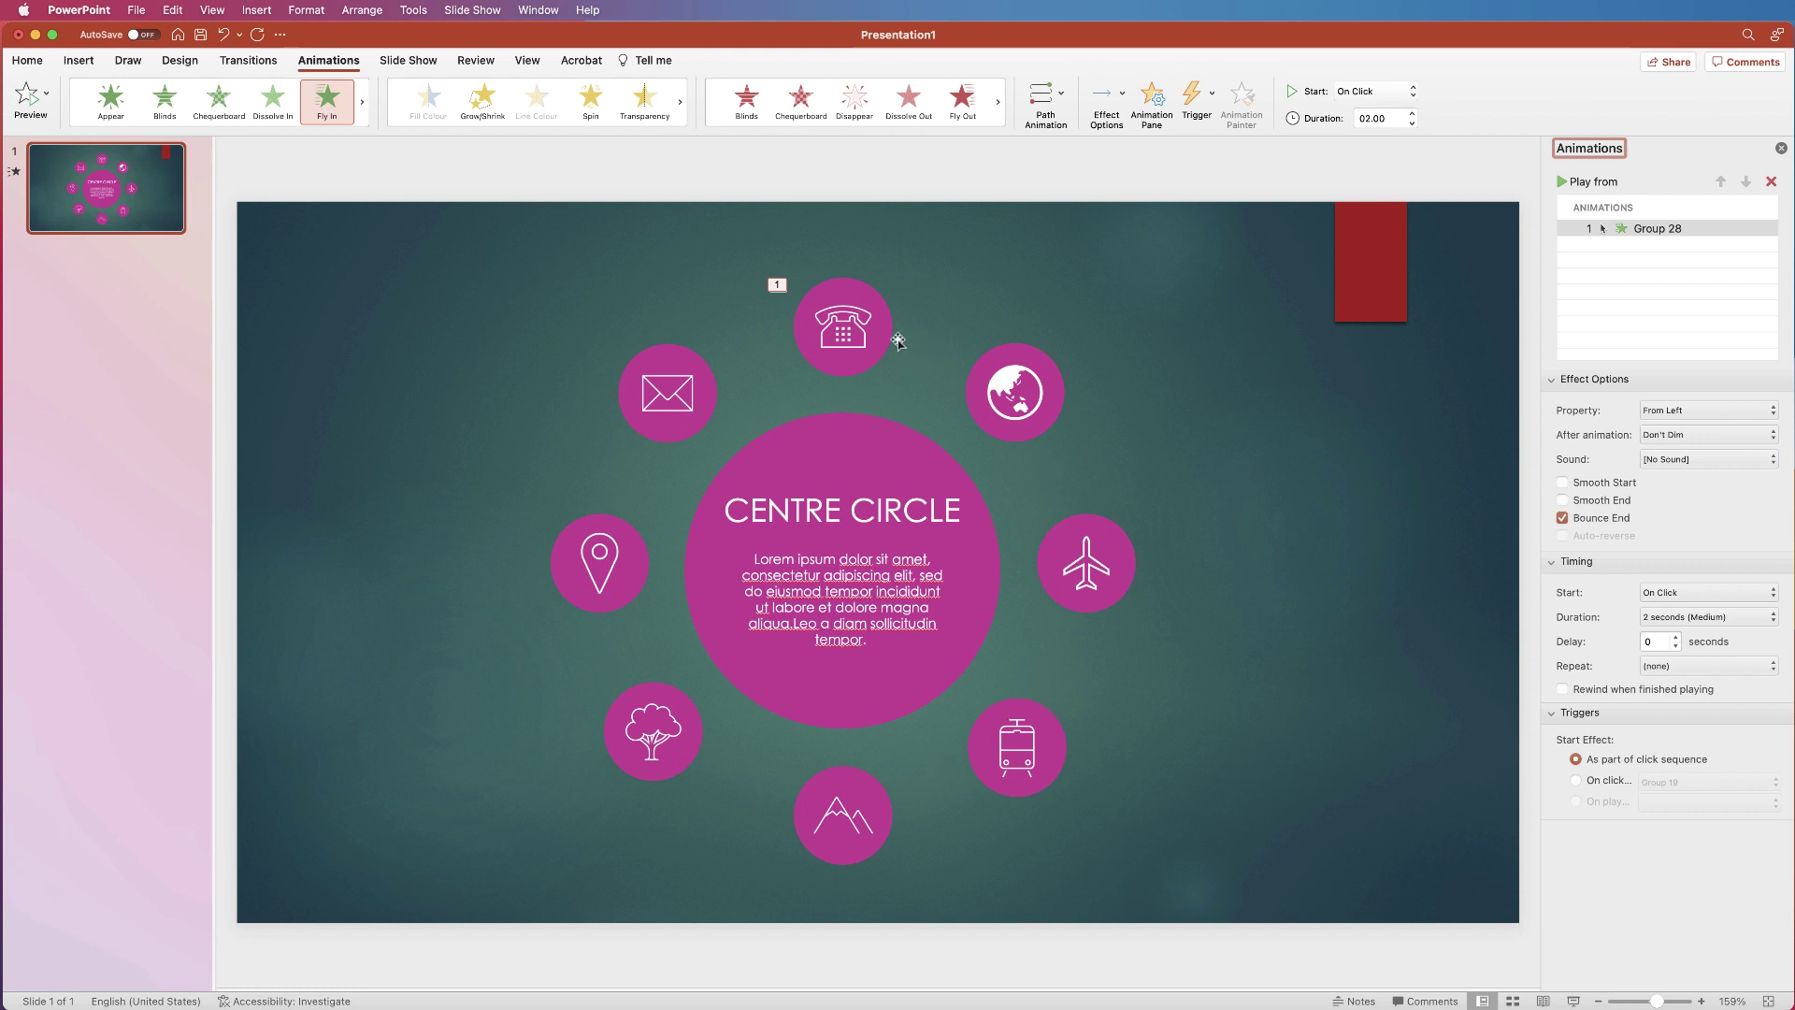
- Copy the phone circle's fly-in with Animation Painter onto the globe, airplane, train and mountain circles
left_click(854, 304)
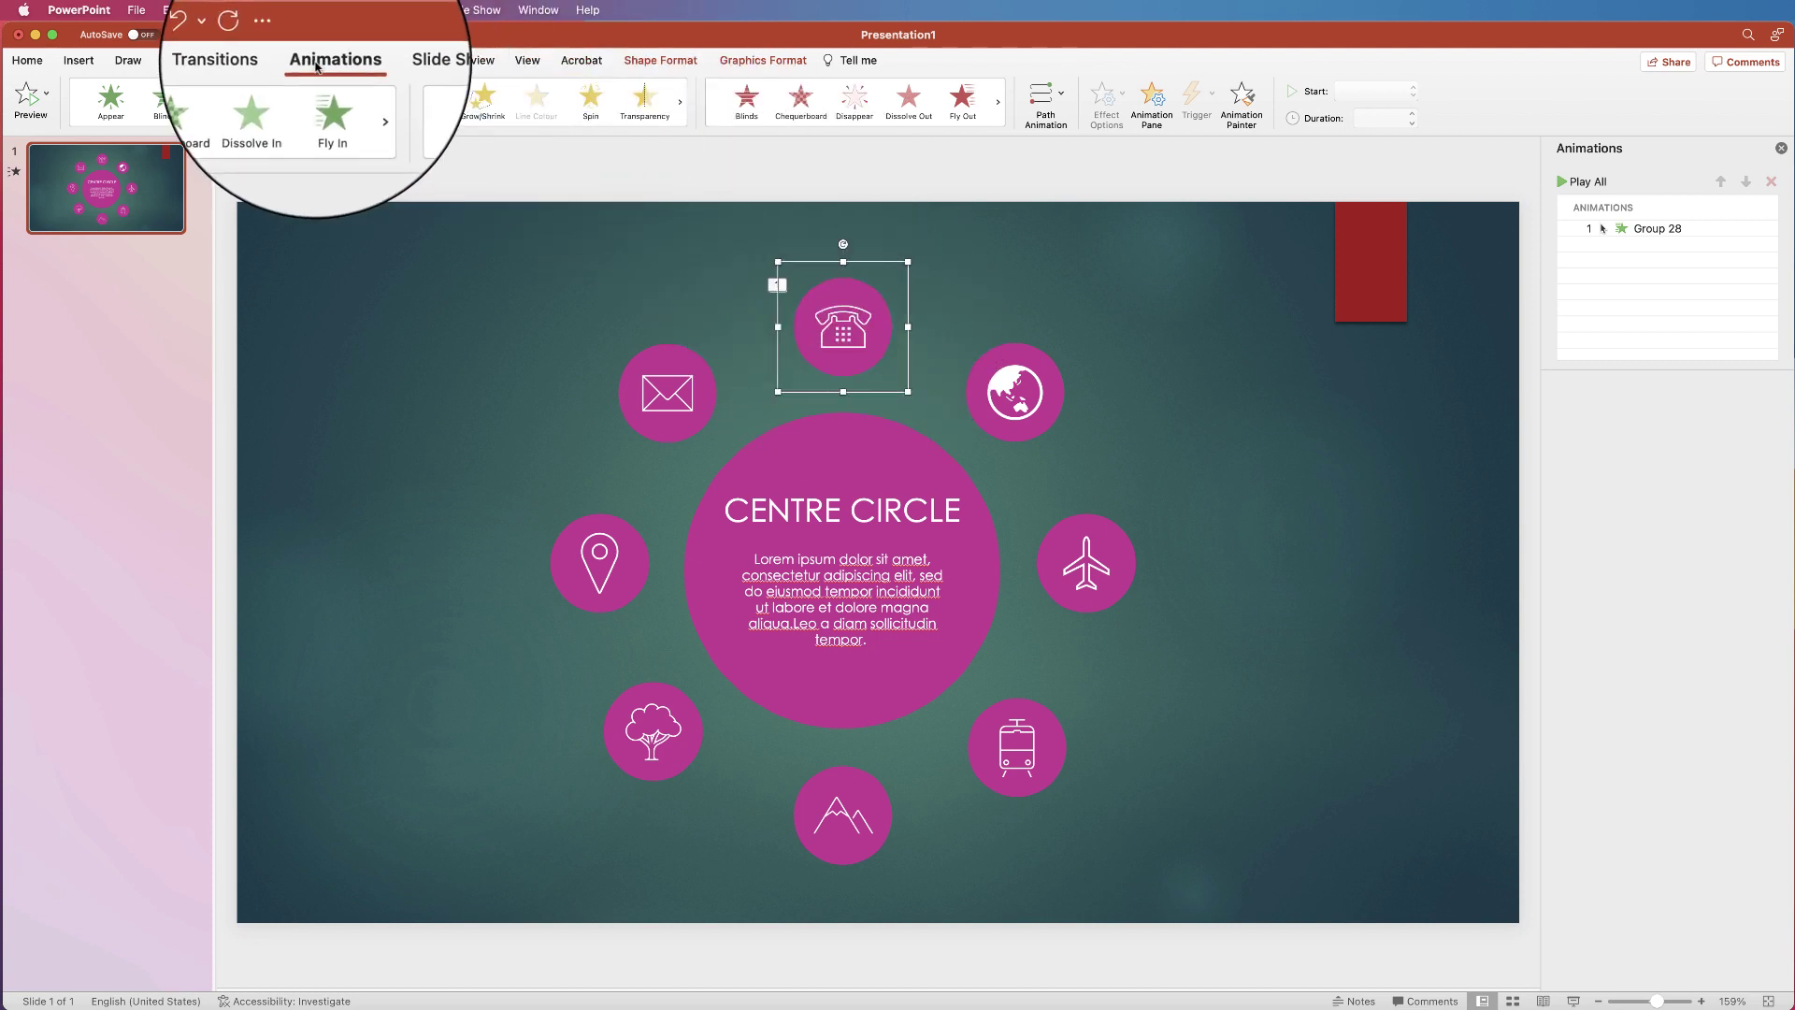
left_click(1242, 94)
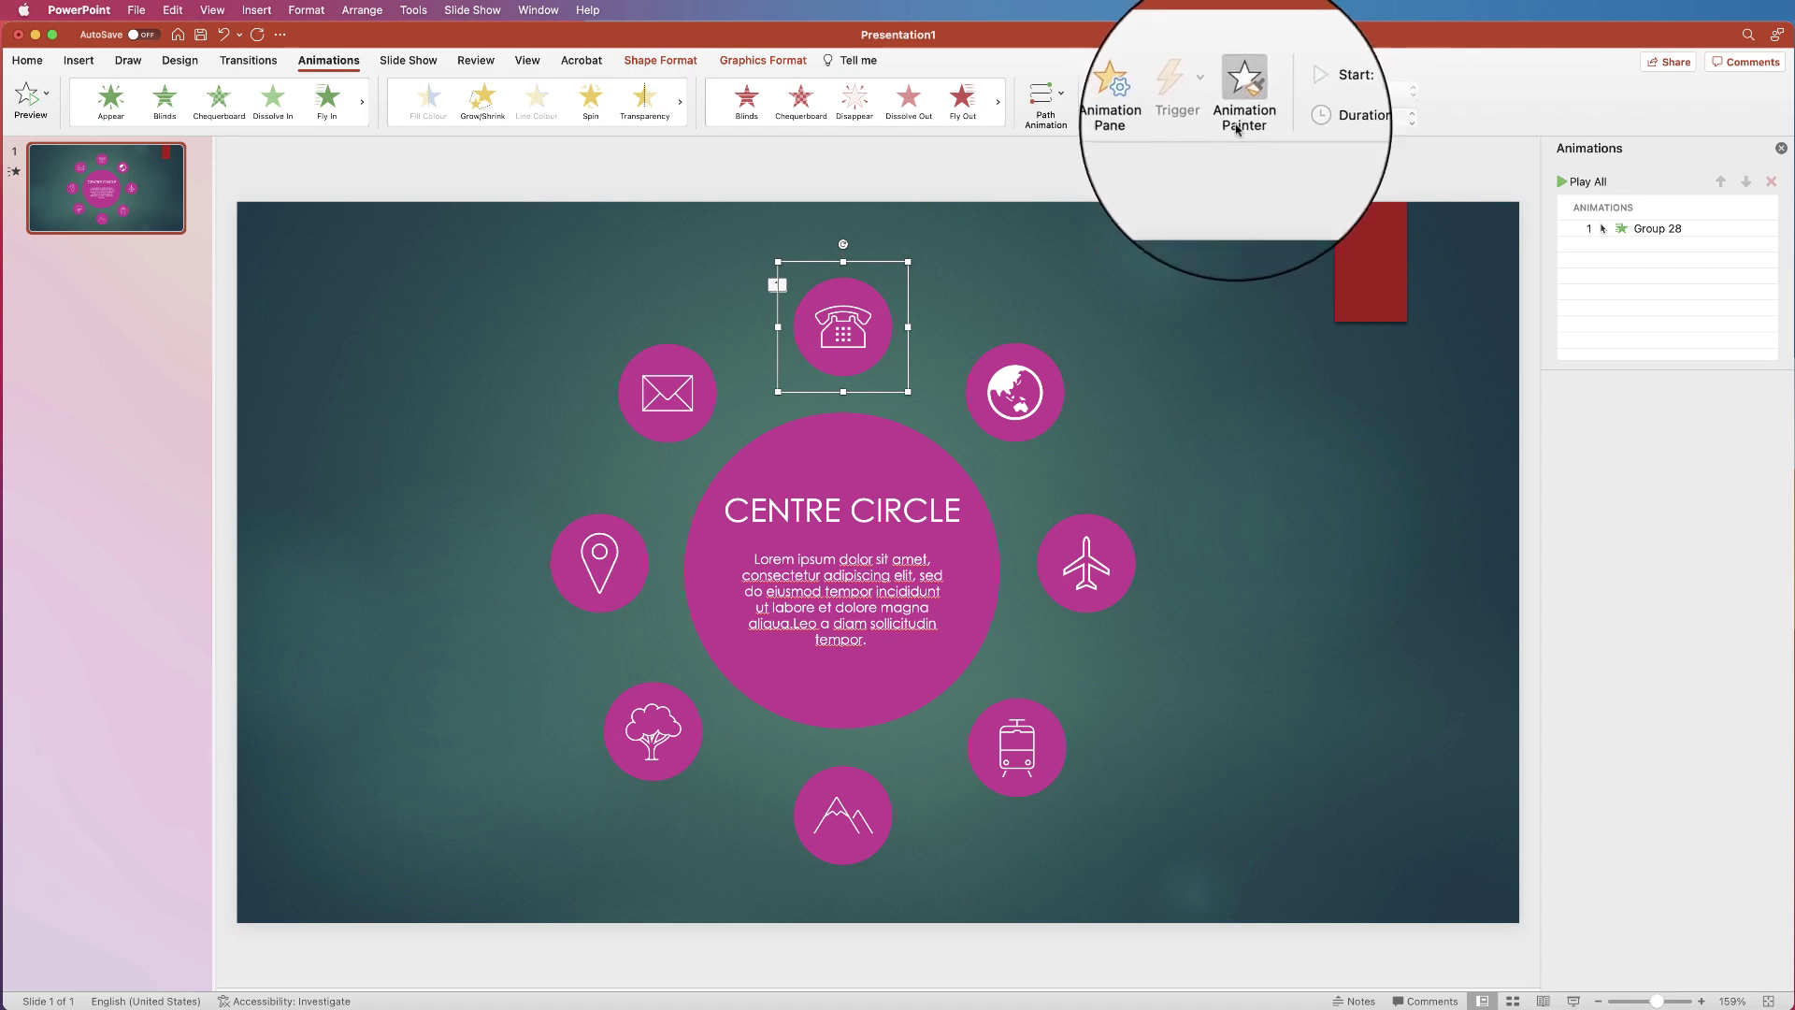
left_click(1010, 356)
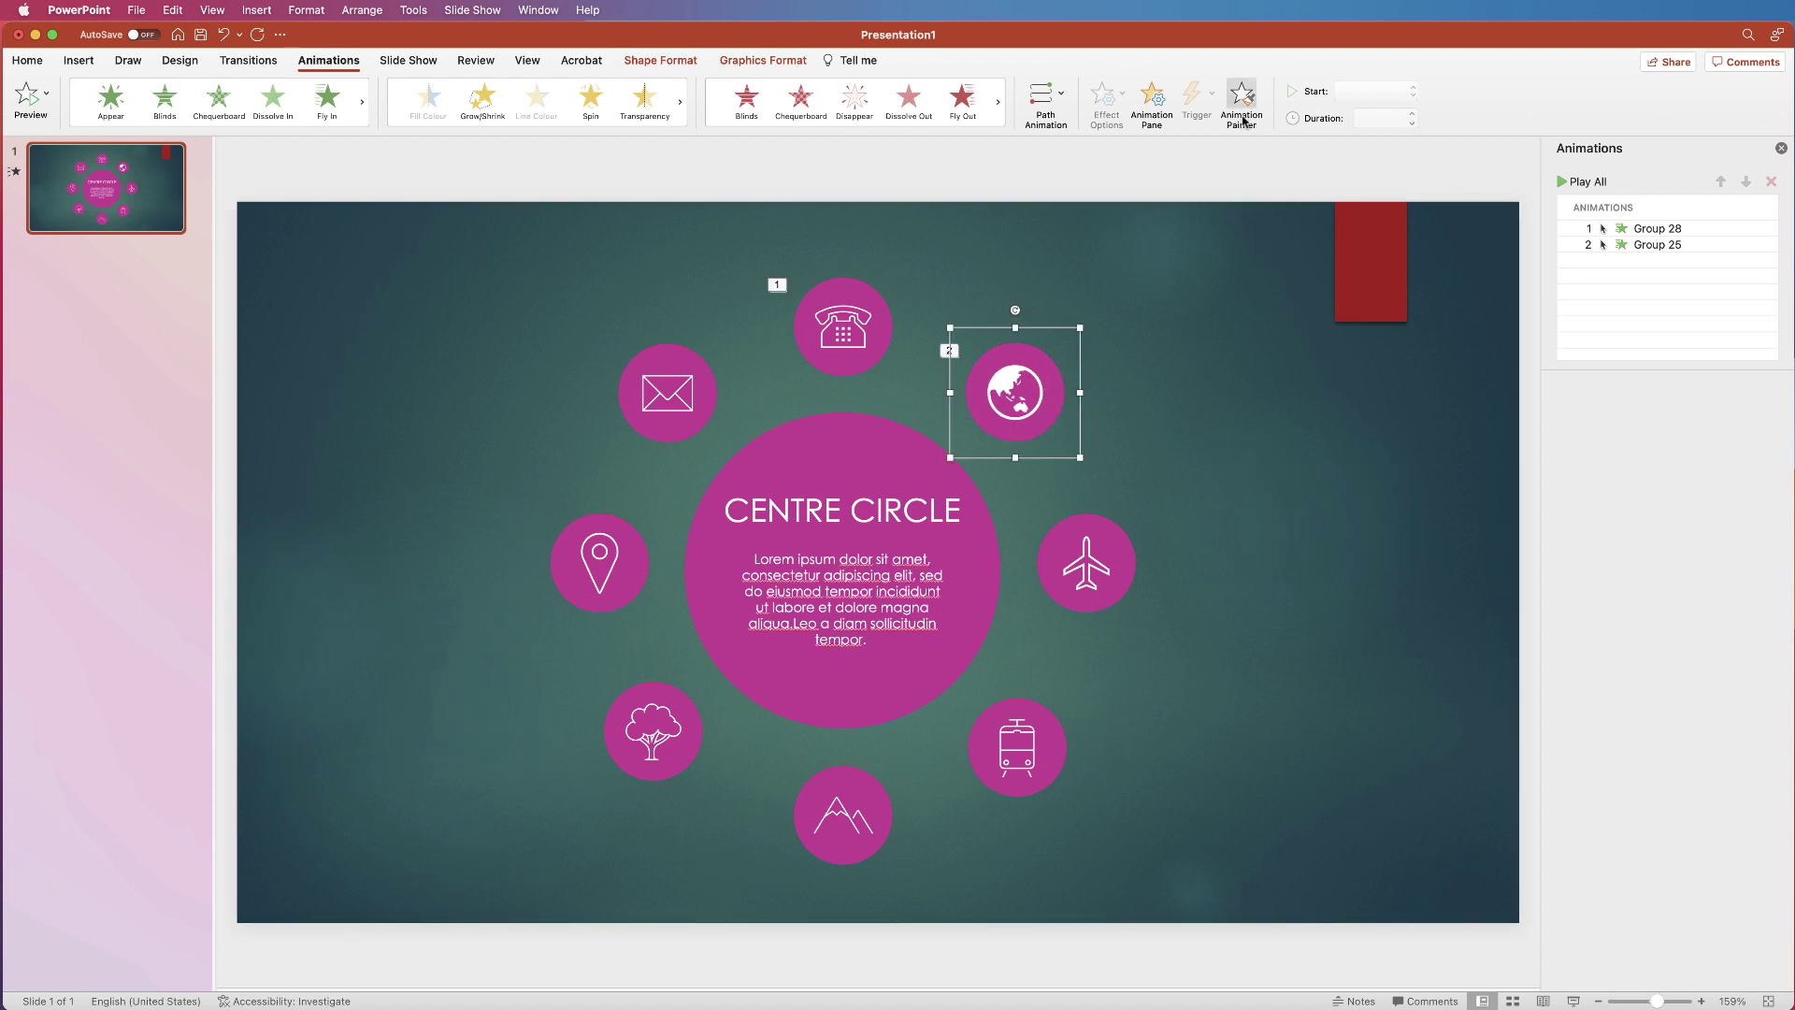
left_click(1100, 557)
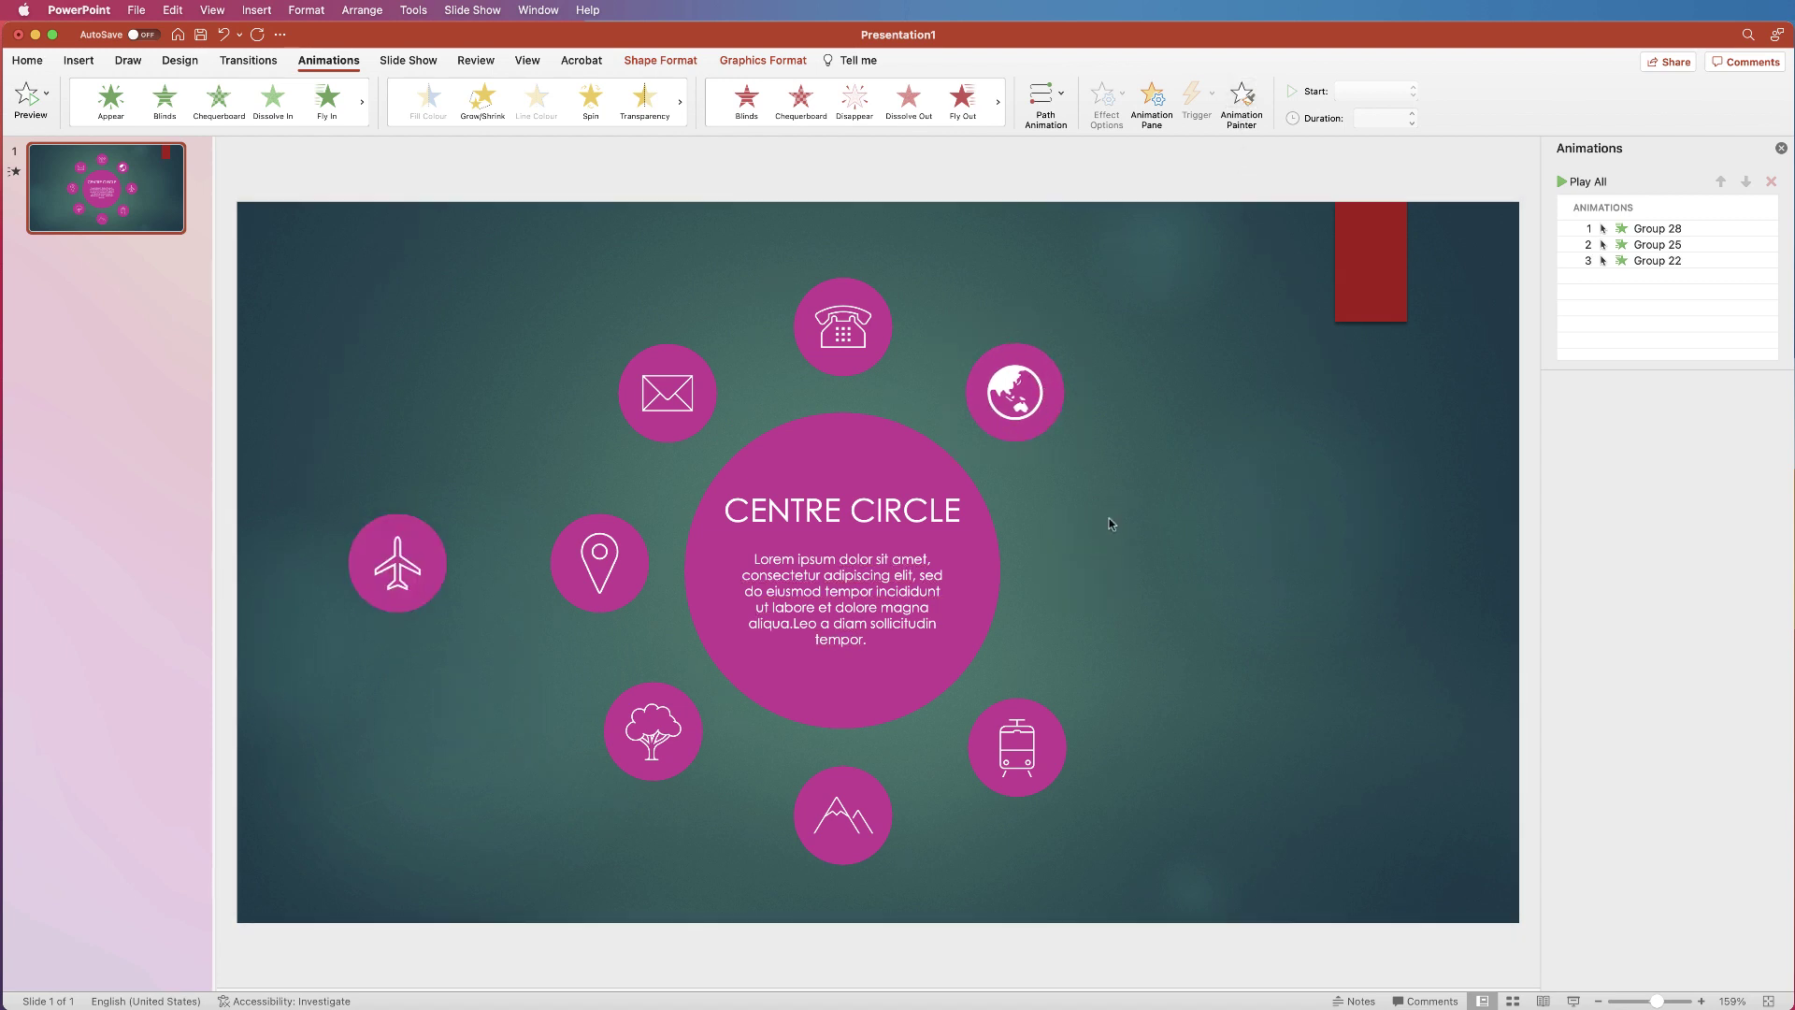
left_click(1007, 736)
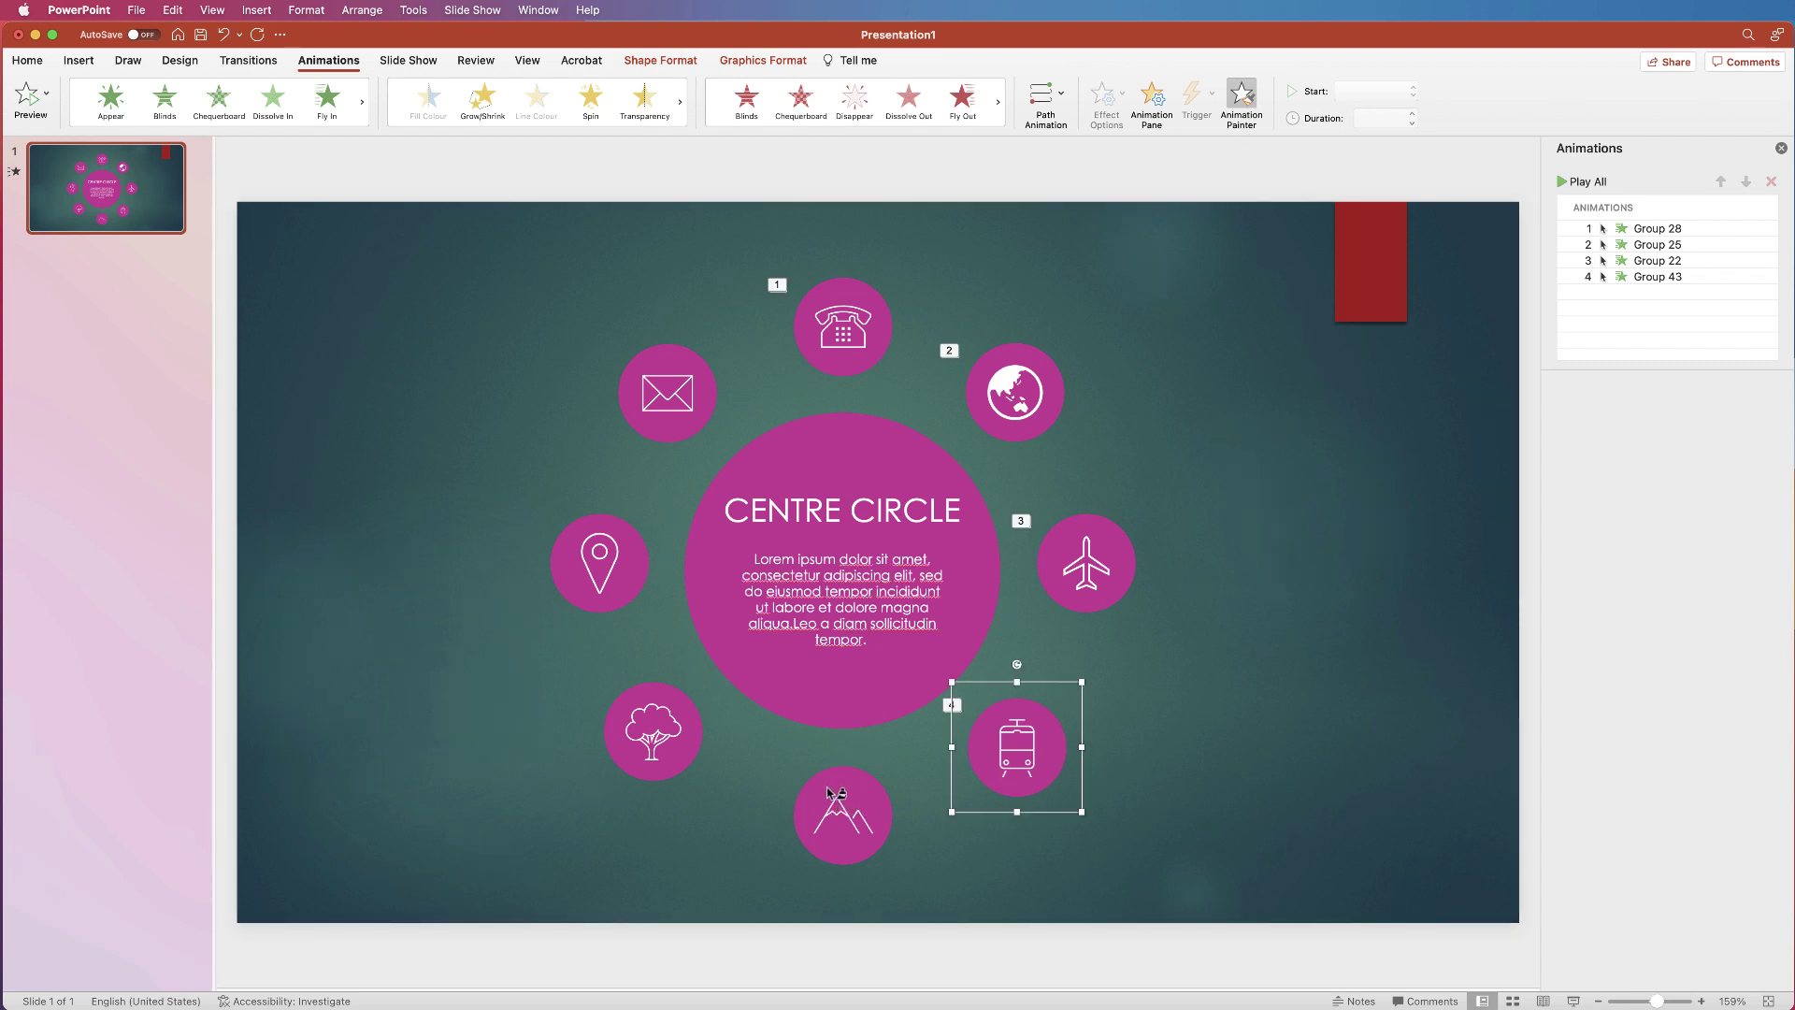
left_click(822, 786)
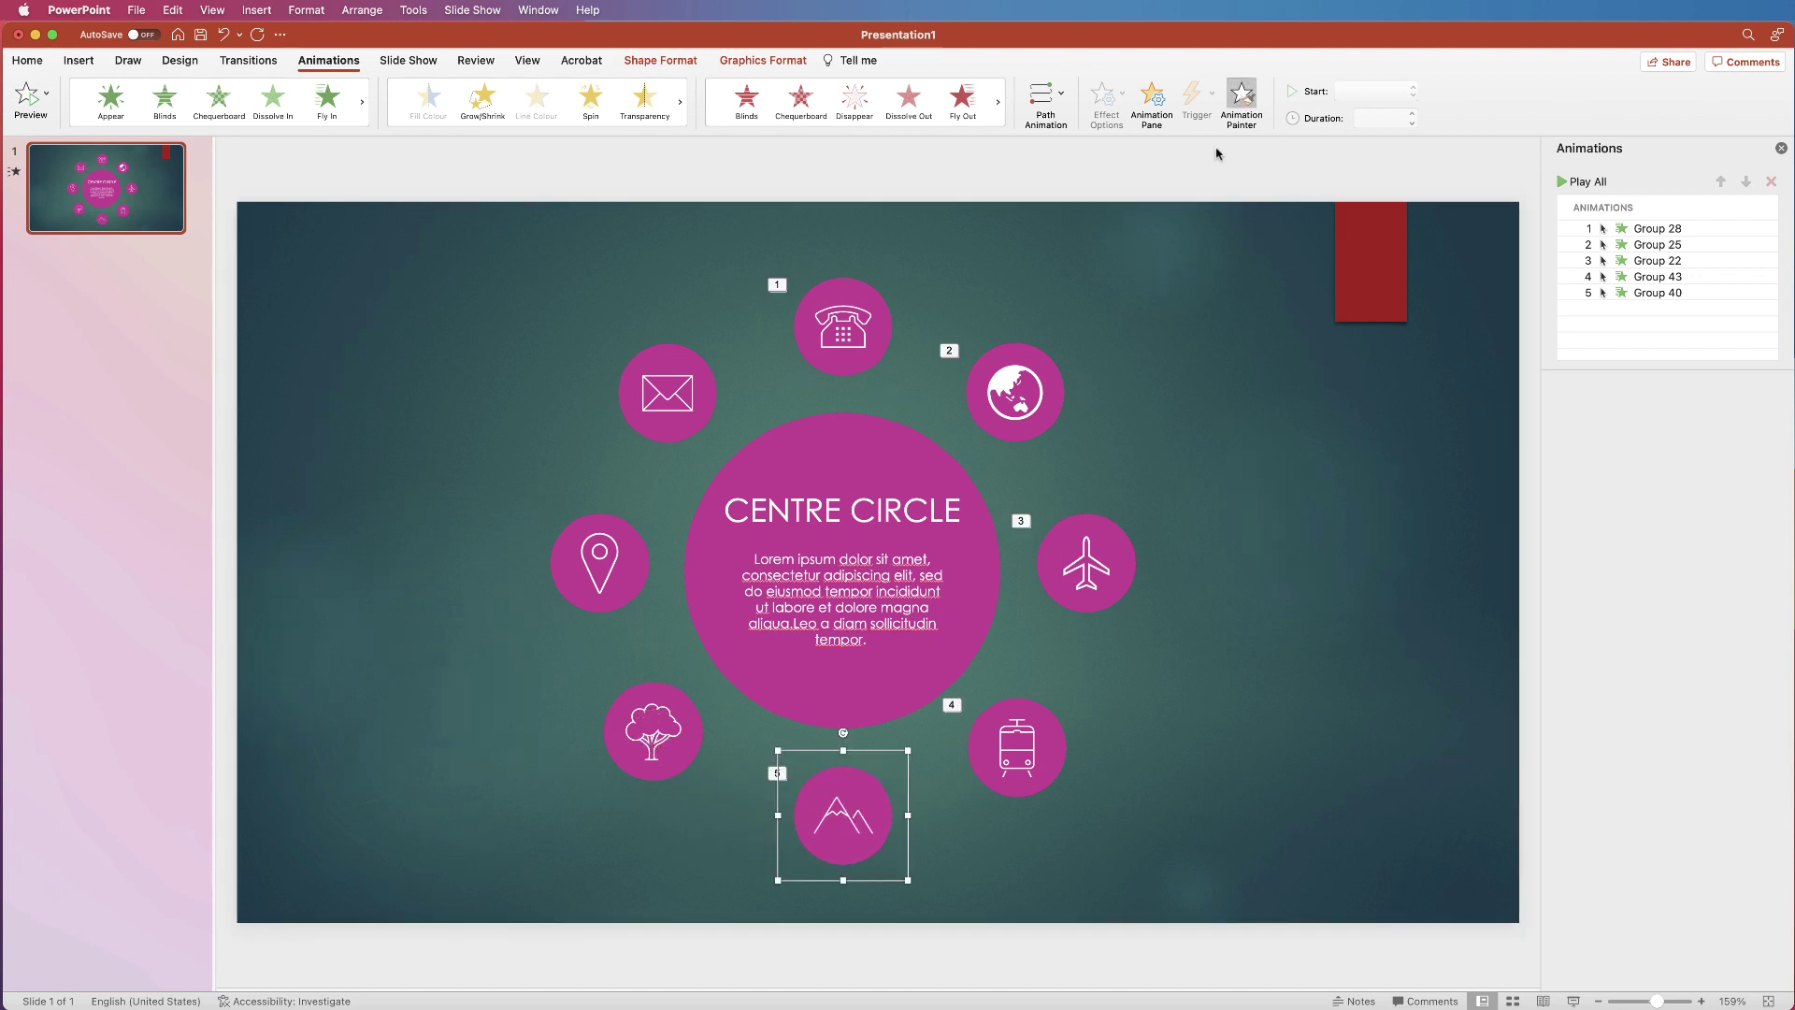
- Apply the same fly-in to the tree, location-pin and envelope circles as items 6–8
left_click(624, 732)
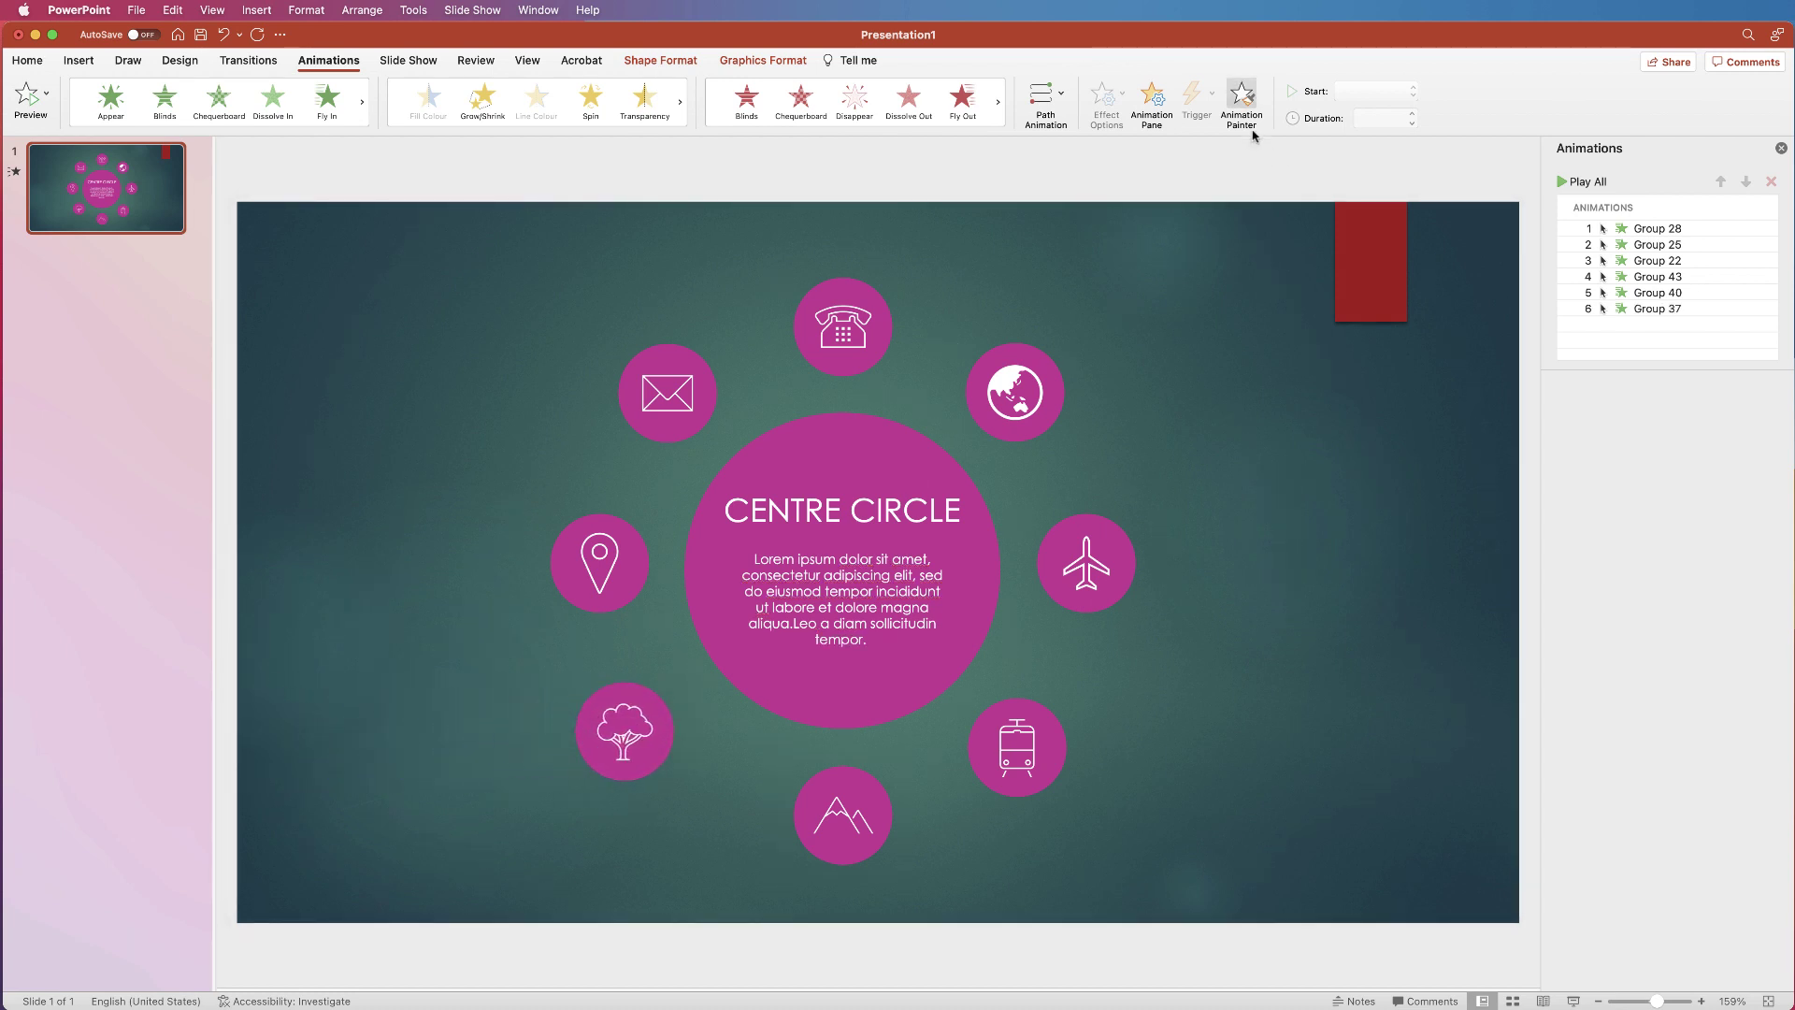
left_click(1242, 94)
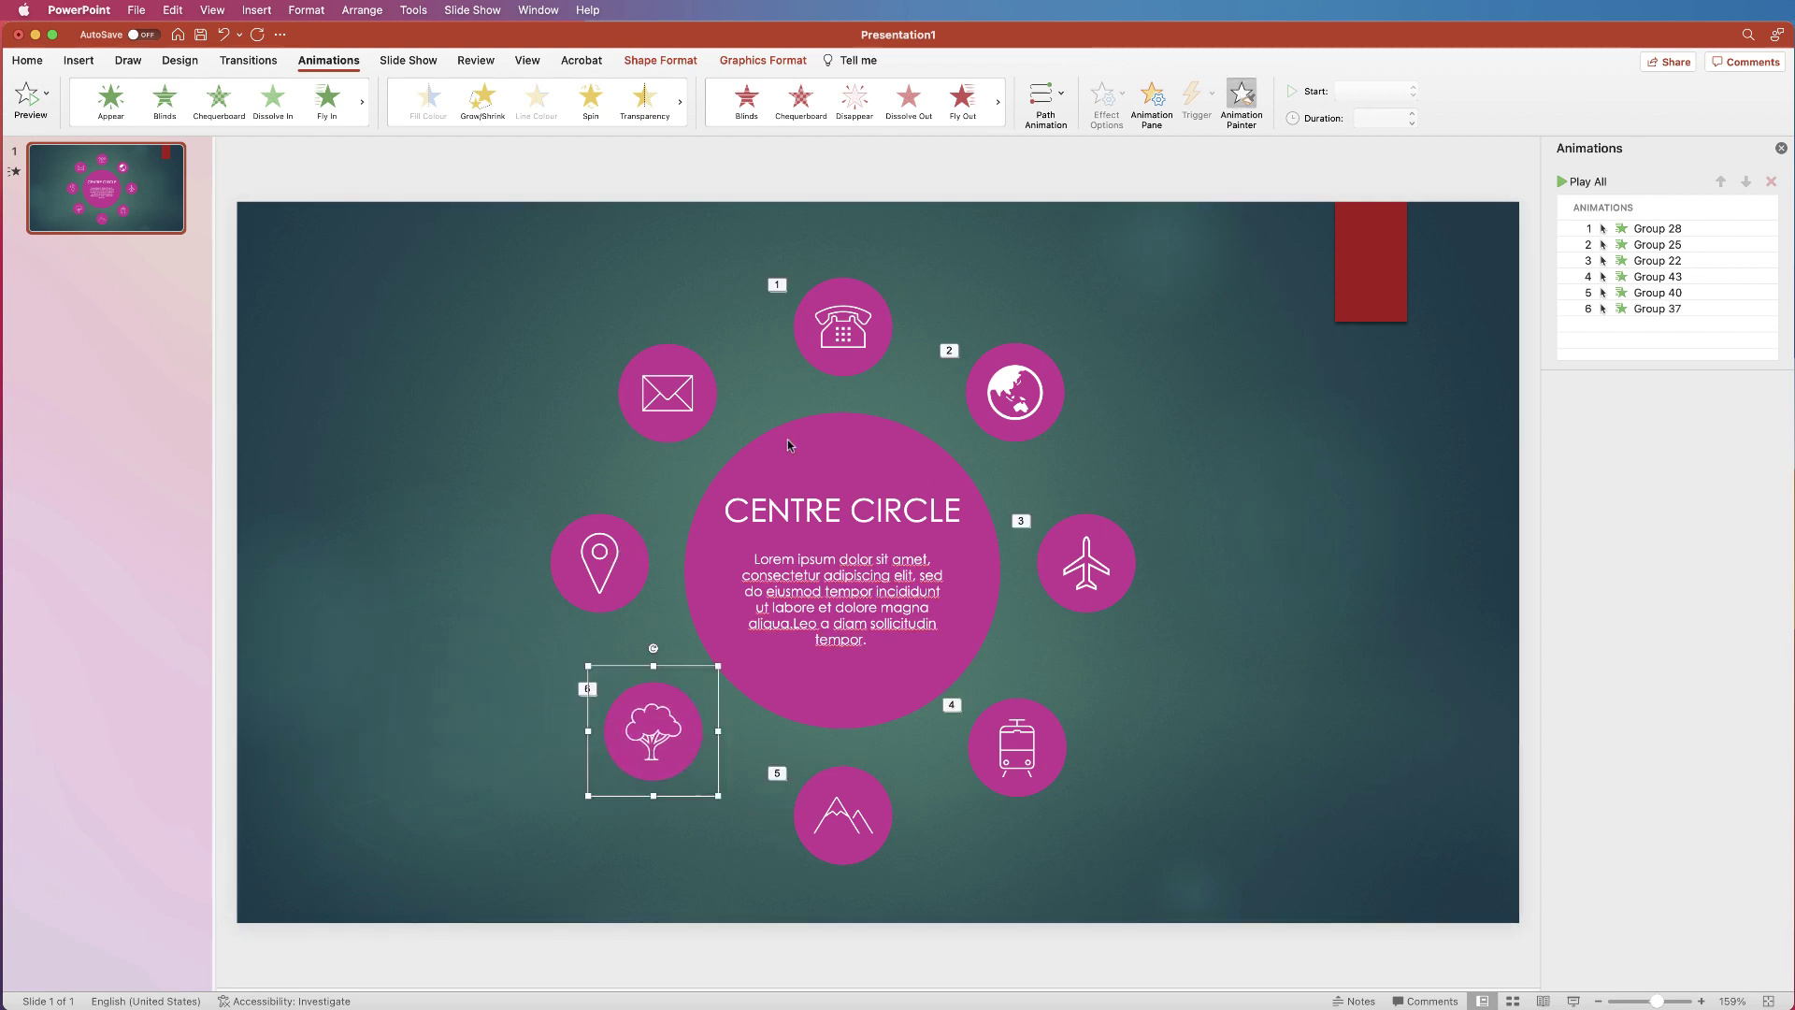
left_click(617, 530)
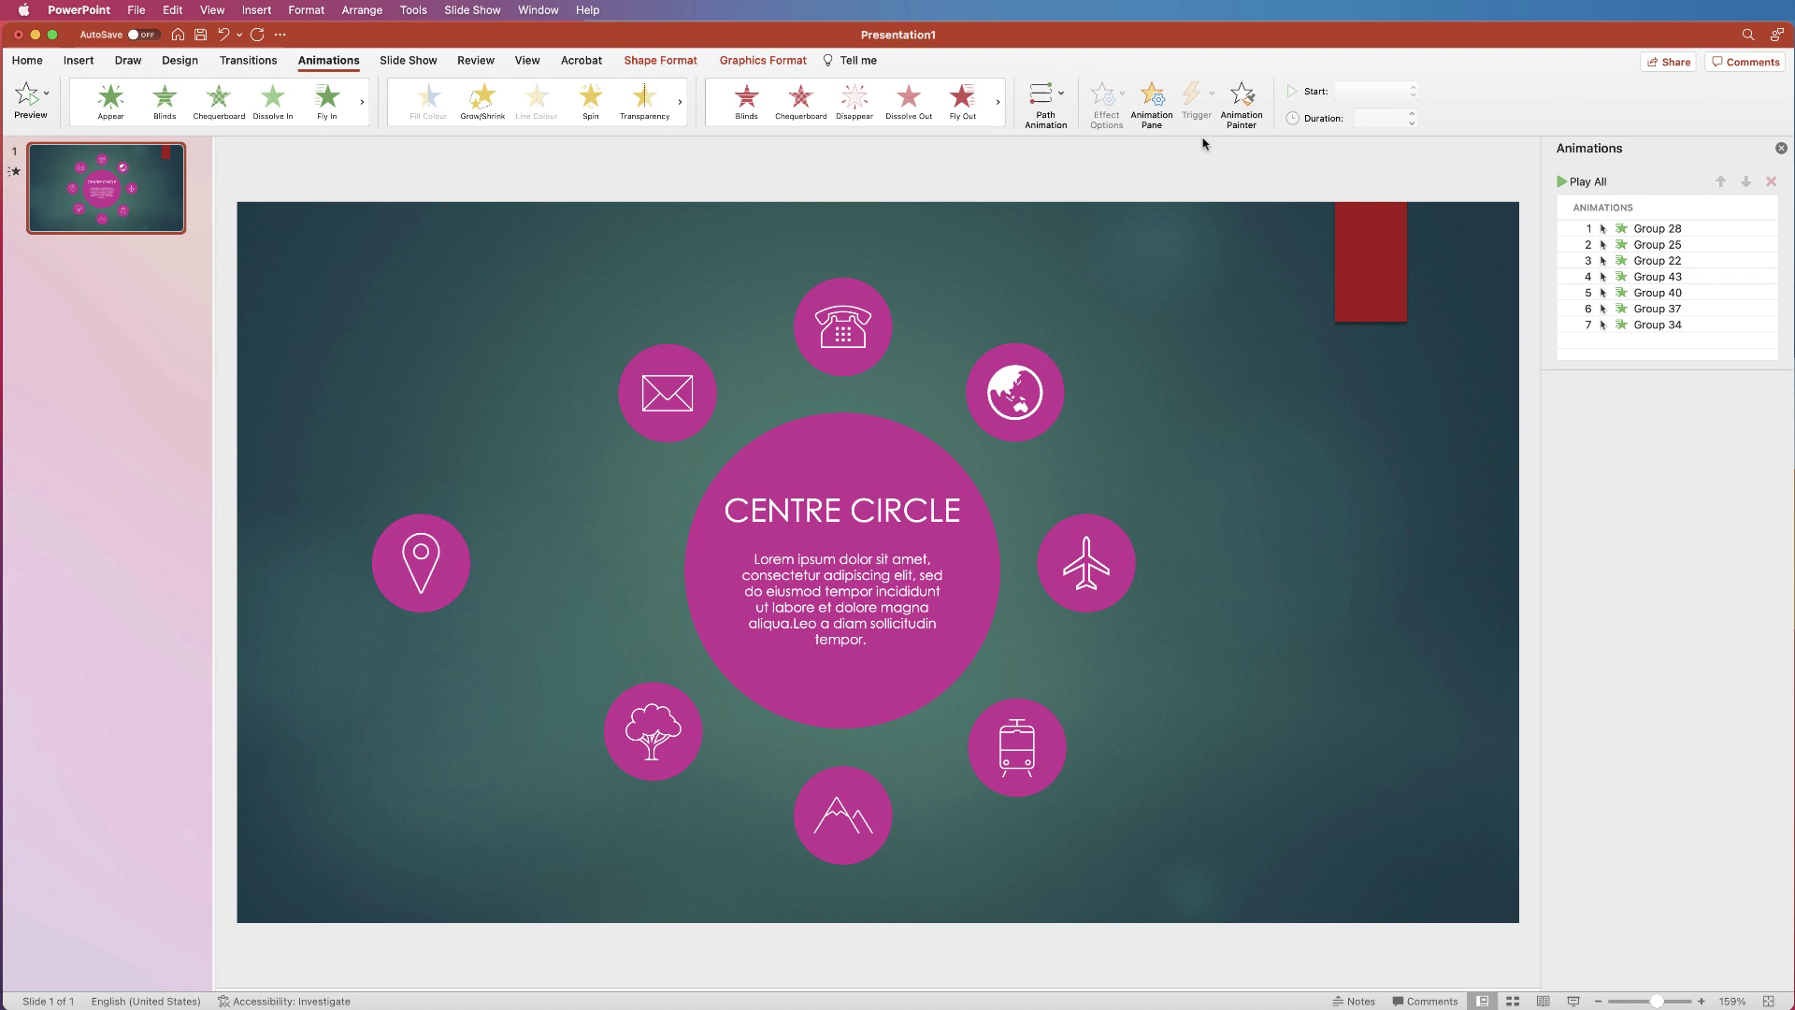
left_click(667, 383)
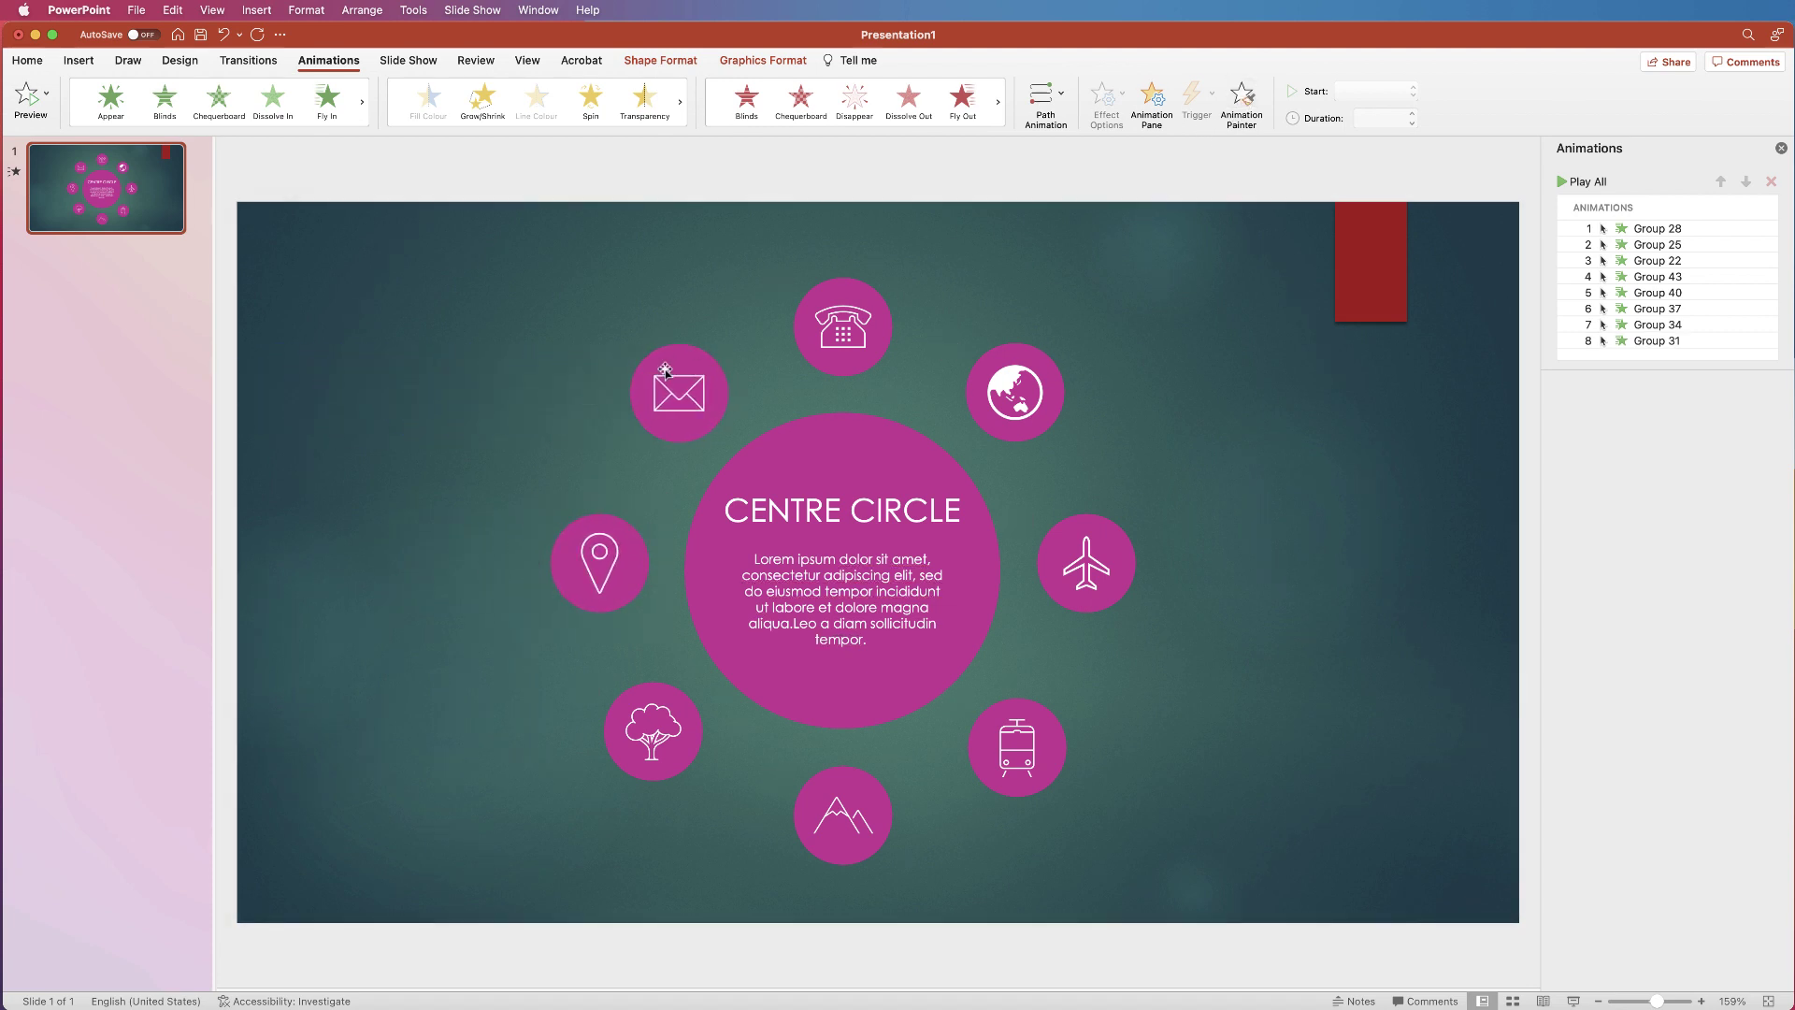
left_click(26, 98)
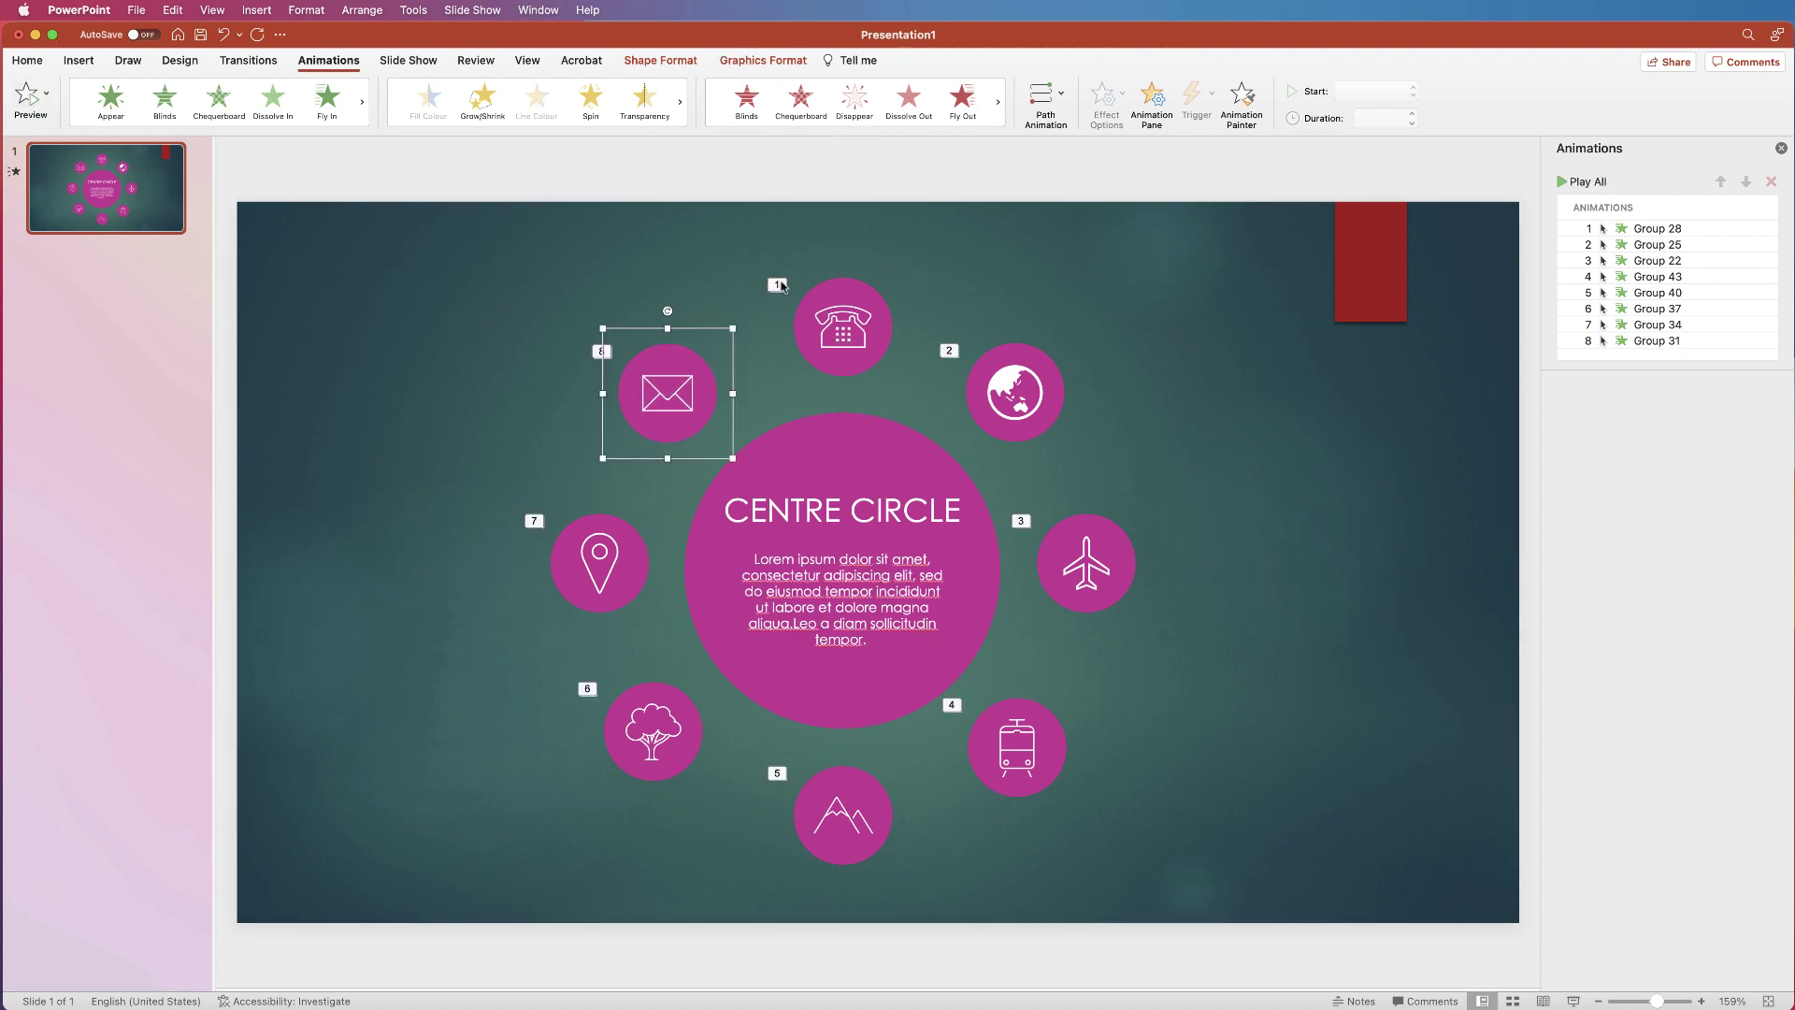
- Change the phone circle's bouncing fly-in duration to 1 second (Fast)
left_click(836, 323)
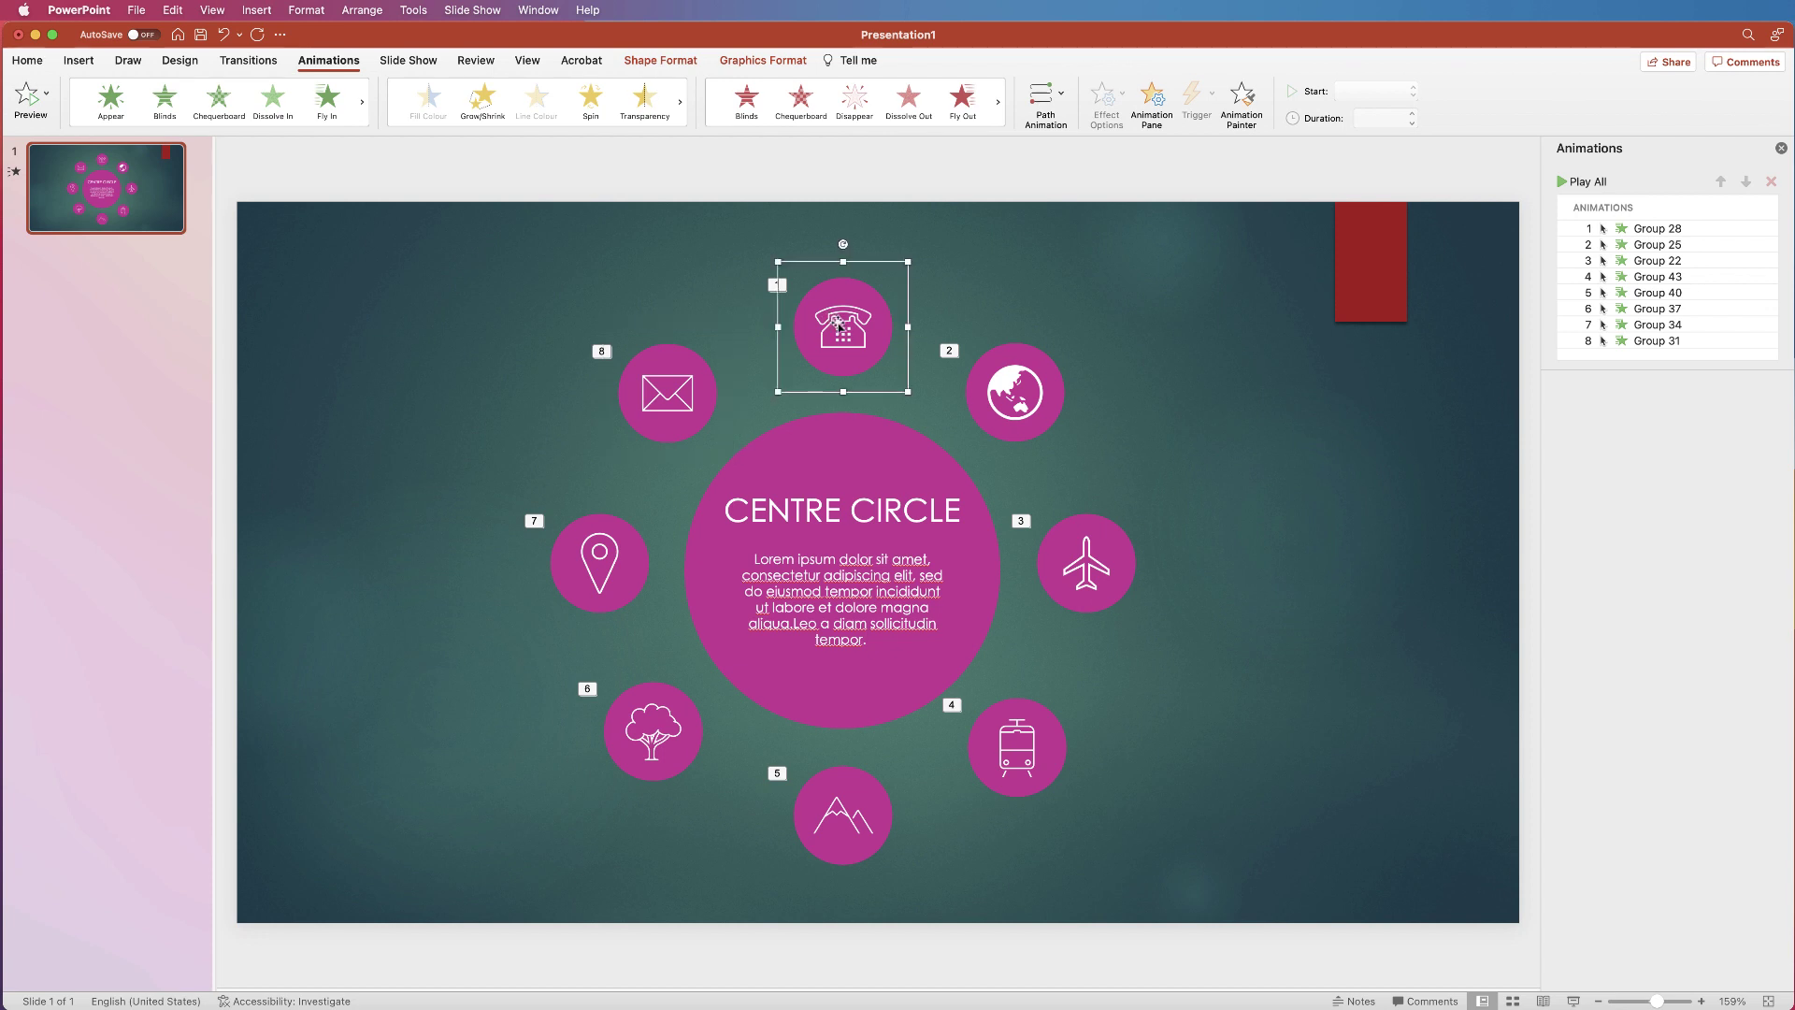
left_click(1687, 230)
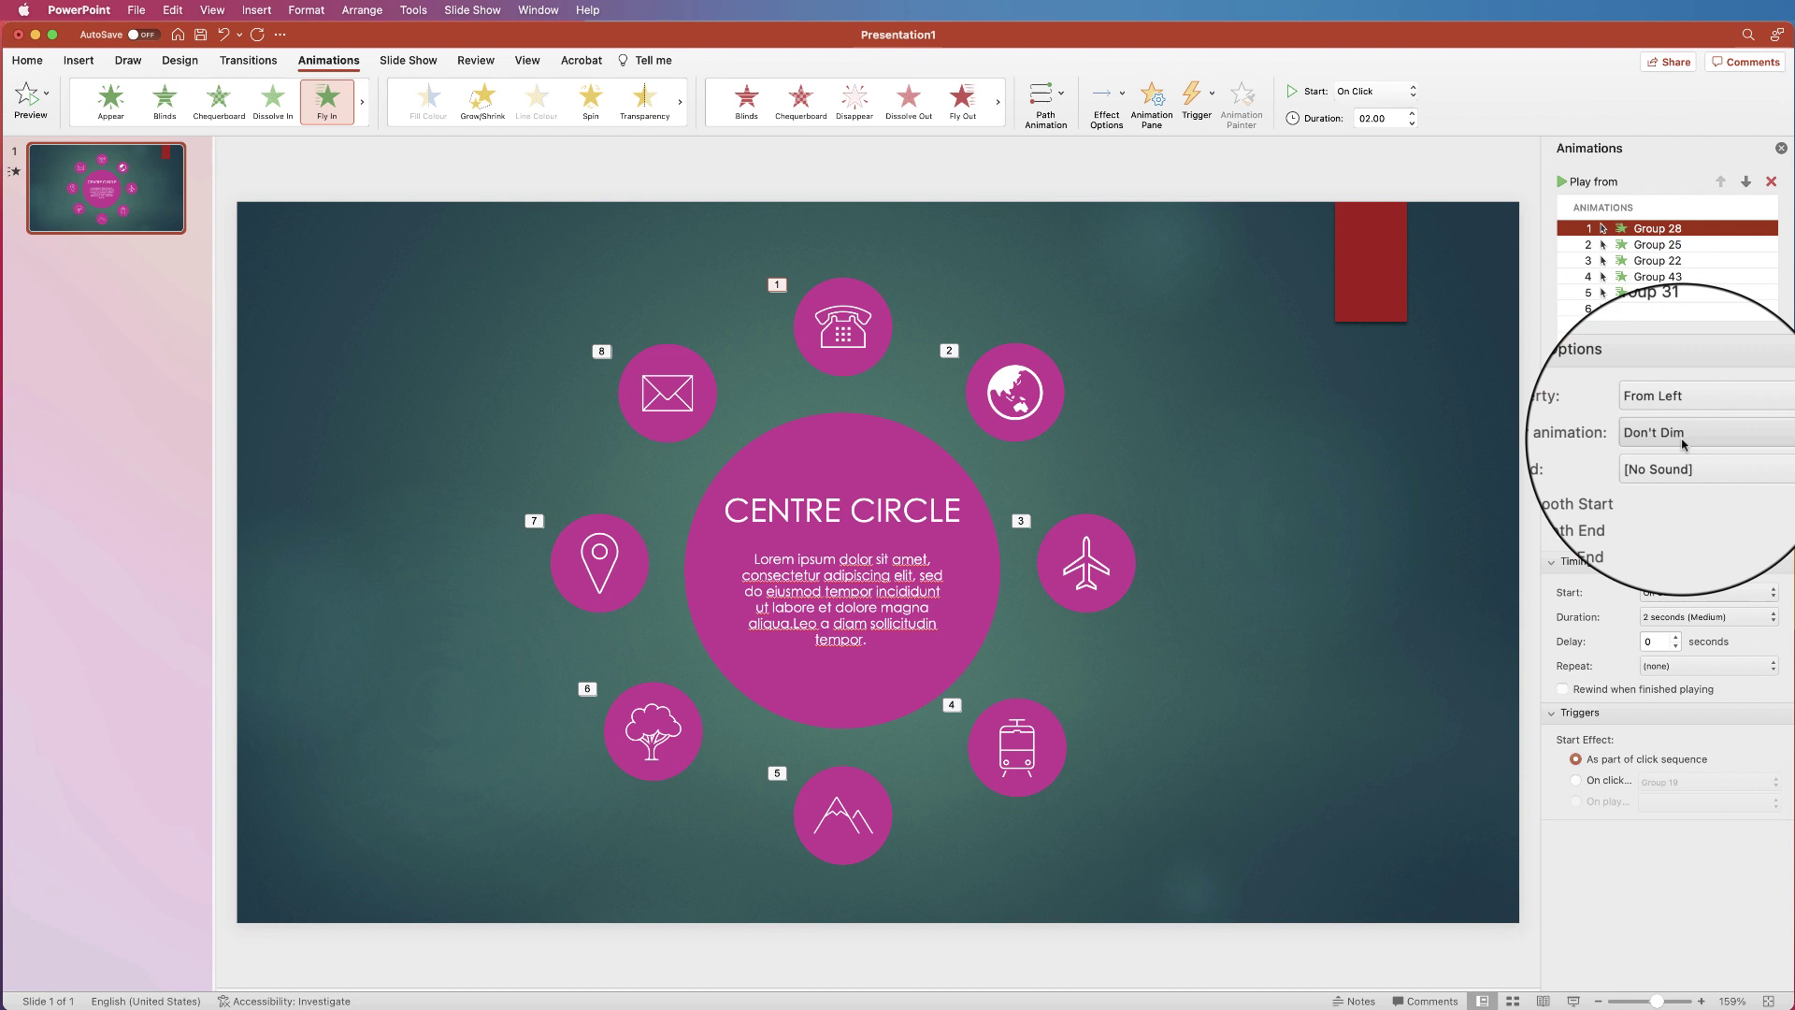
left_click(1659, 617)
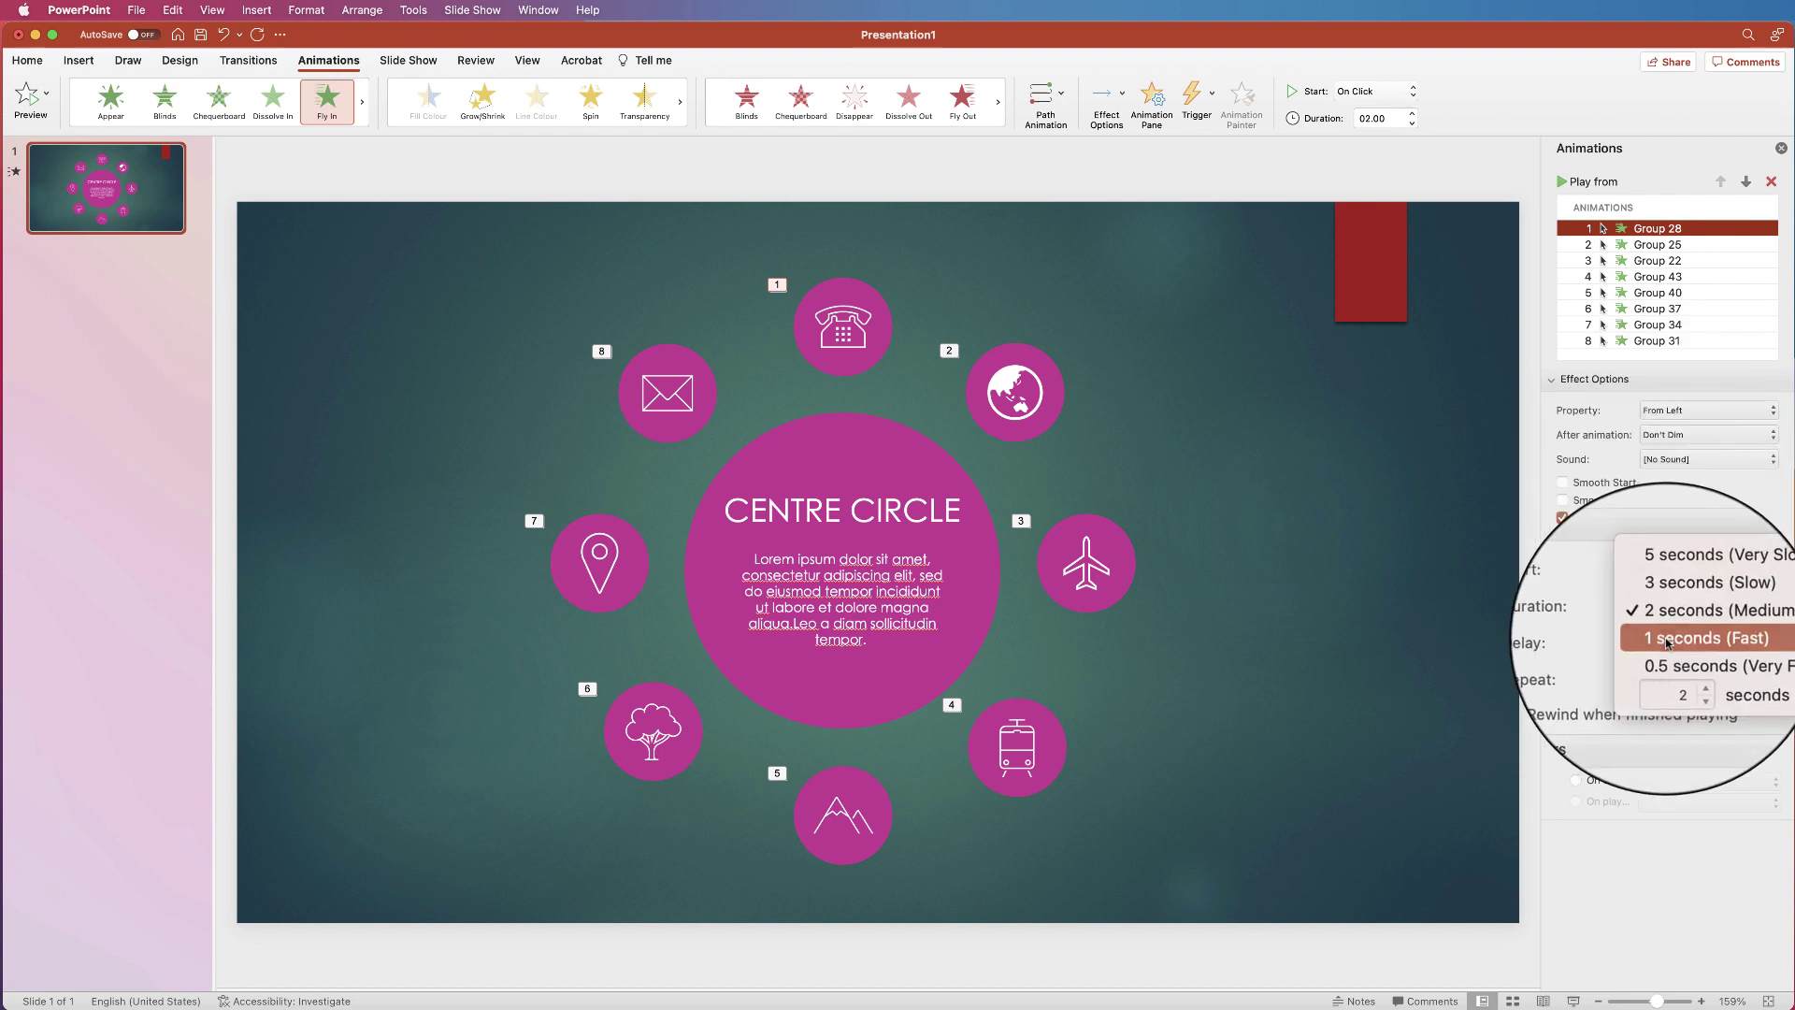
left_click(1671, 635)
- Paint the phone circle's animation onto the other circles clockwise with Animation Painter, then preview the sequence
left_click(843, 325)
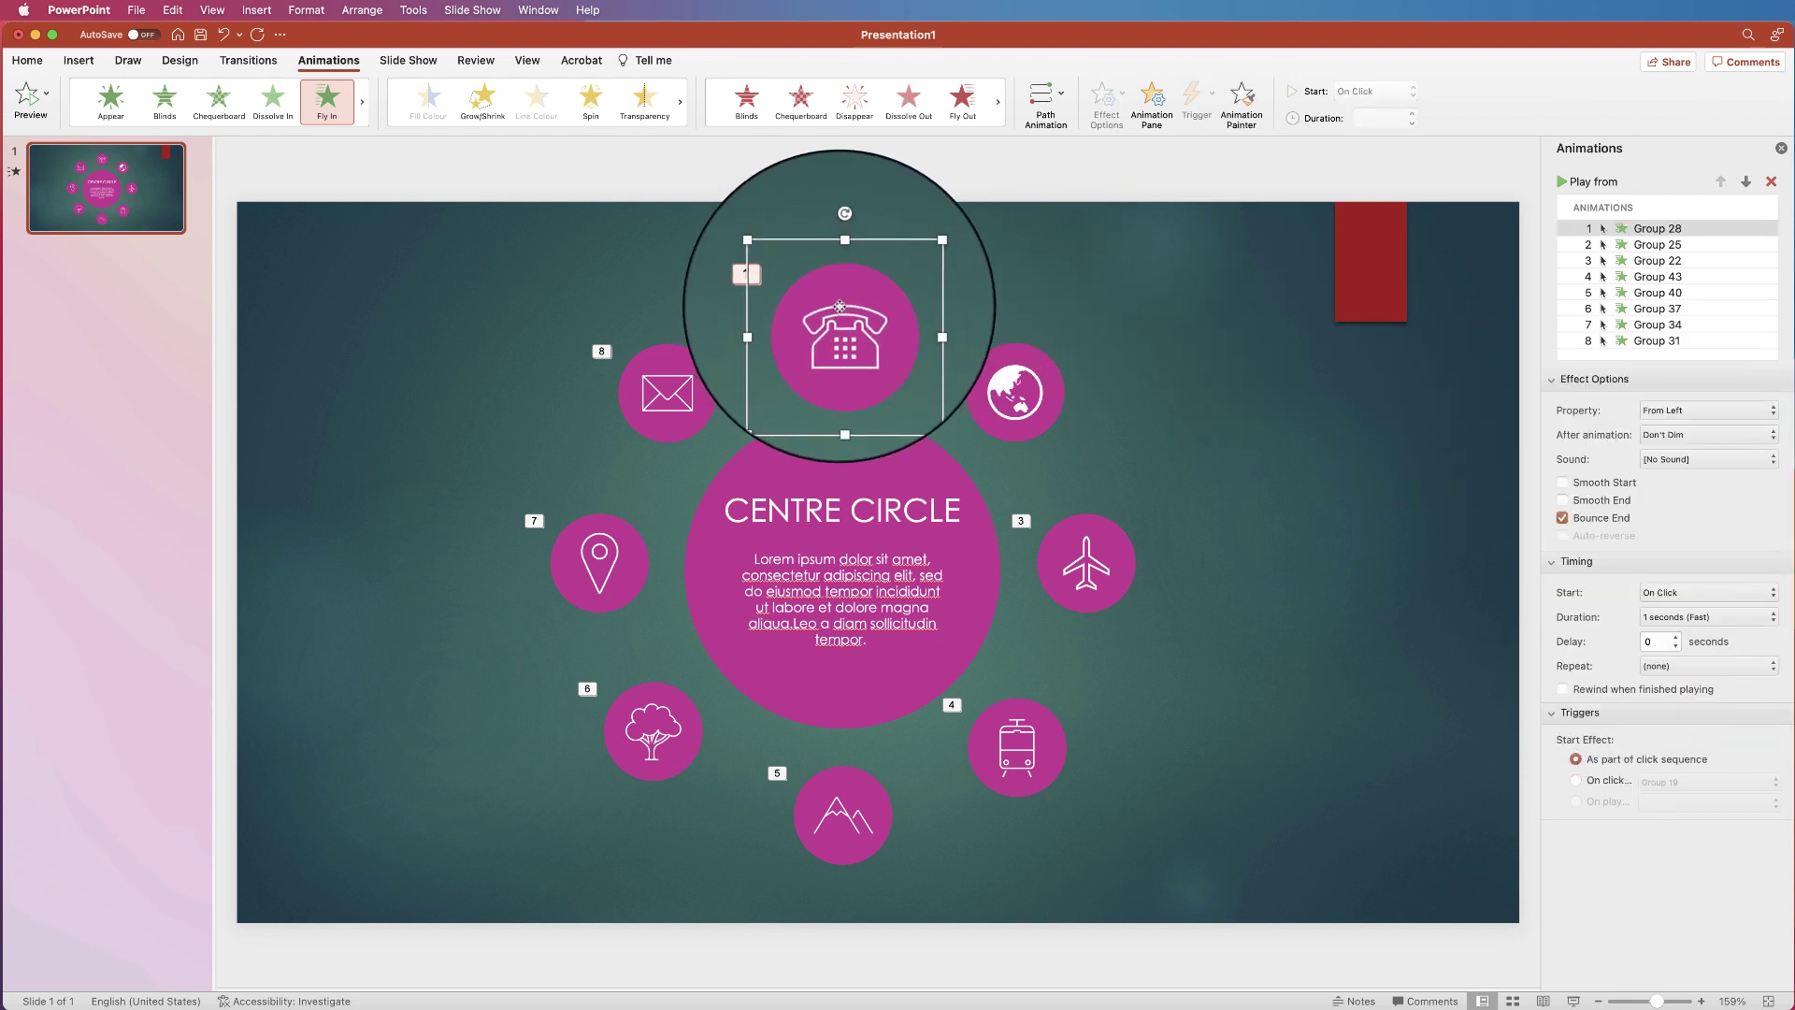
left_click(1241, 97)
left_click(1025, 371)
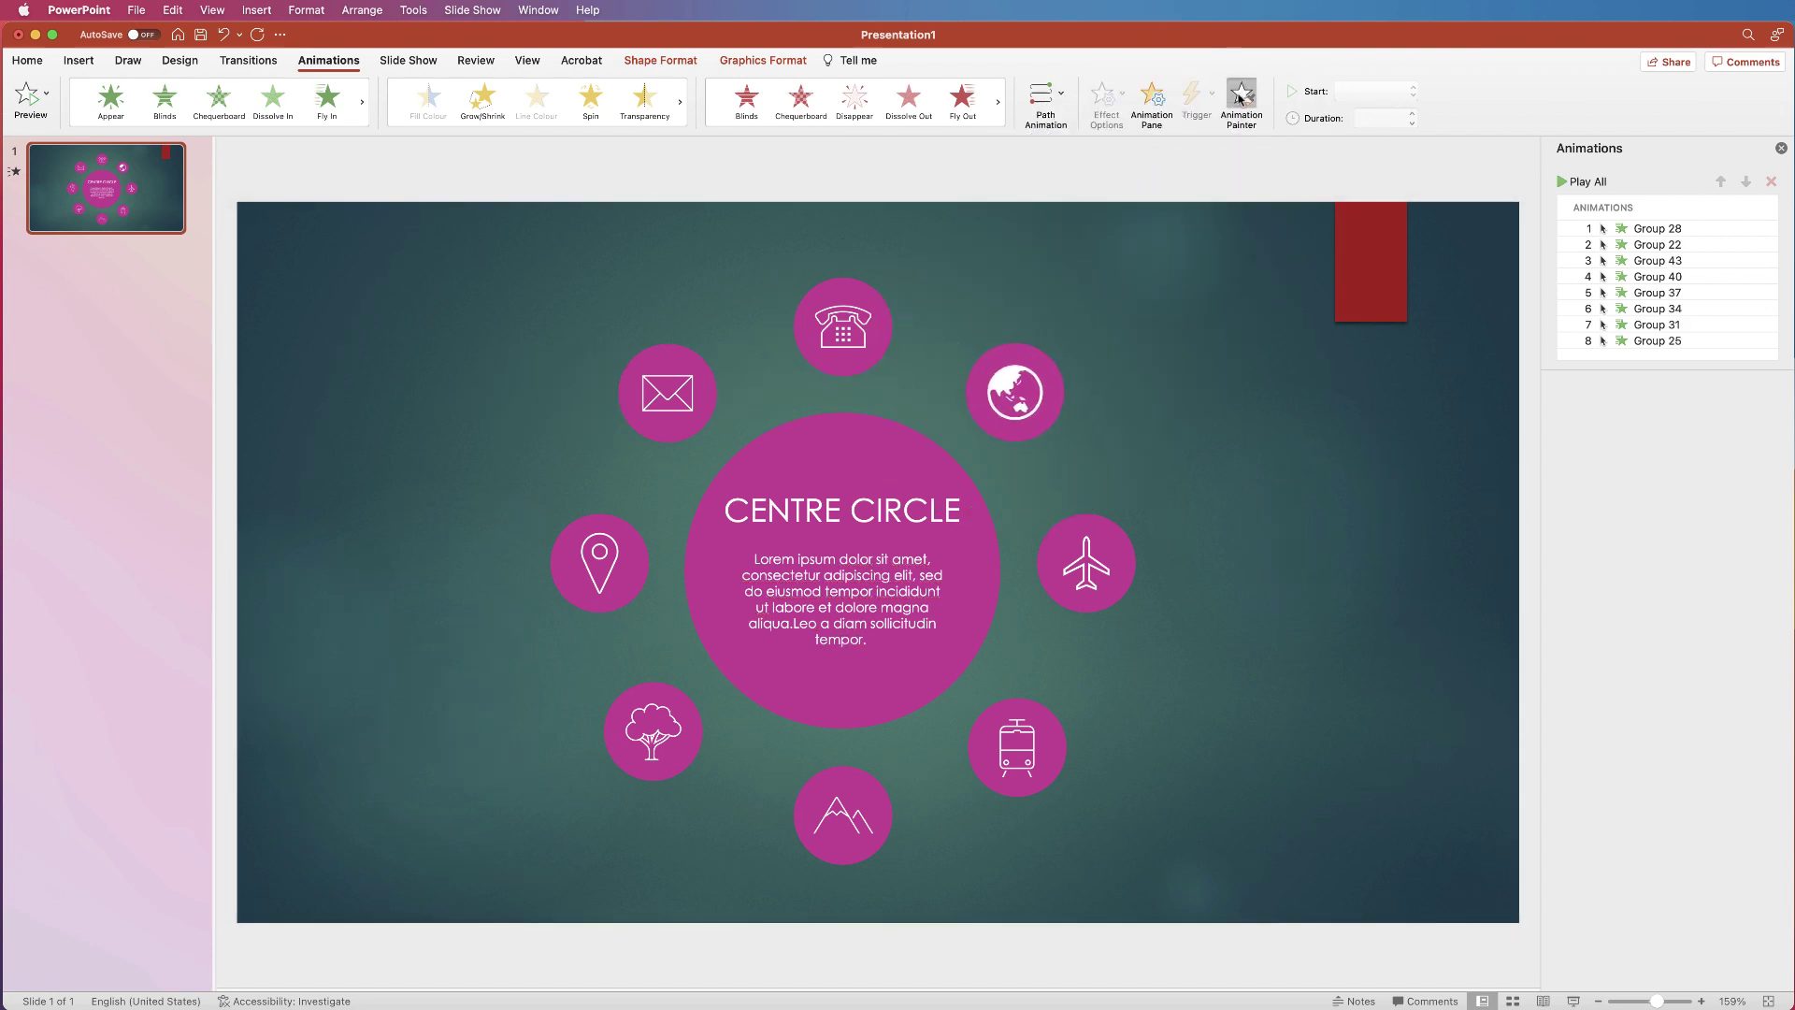
left_click(1087, 572)
left_click(1249, 100)
left_click(653, 732)
left_click(599, 562)
left_click(668, 393)
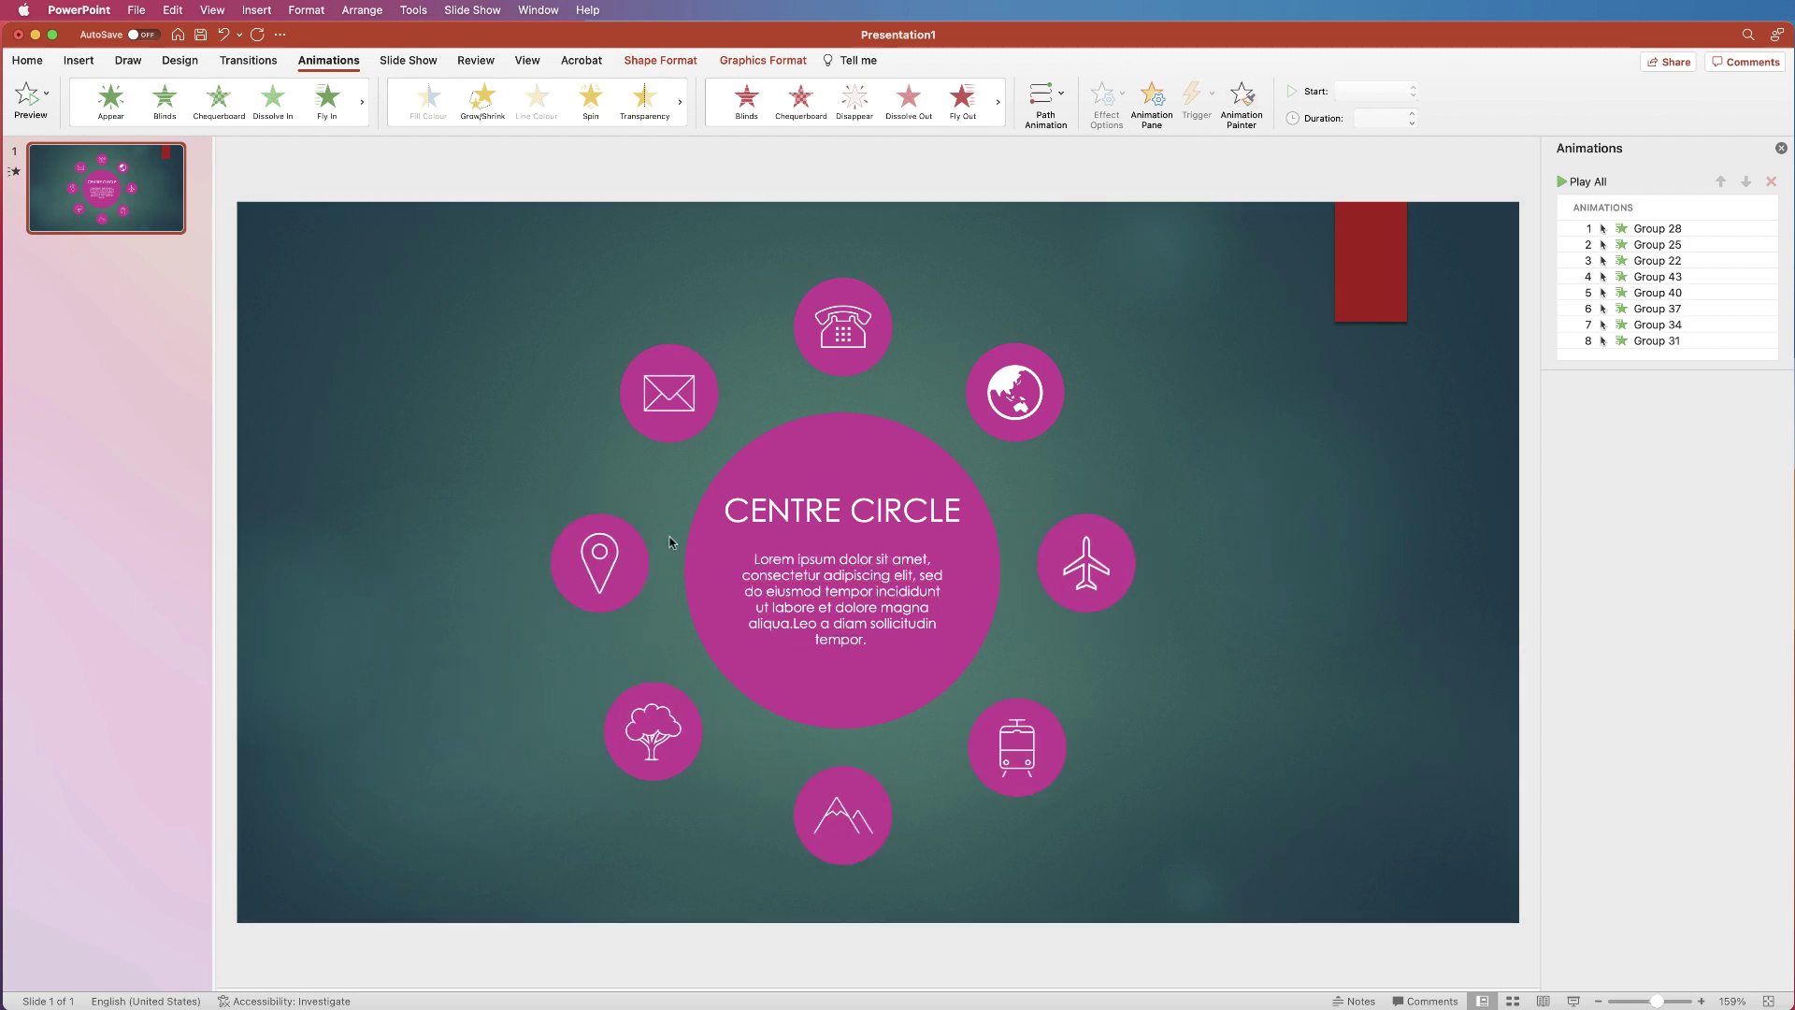
left_click(19, 104)
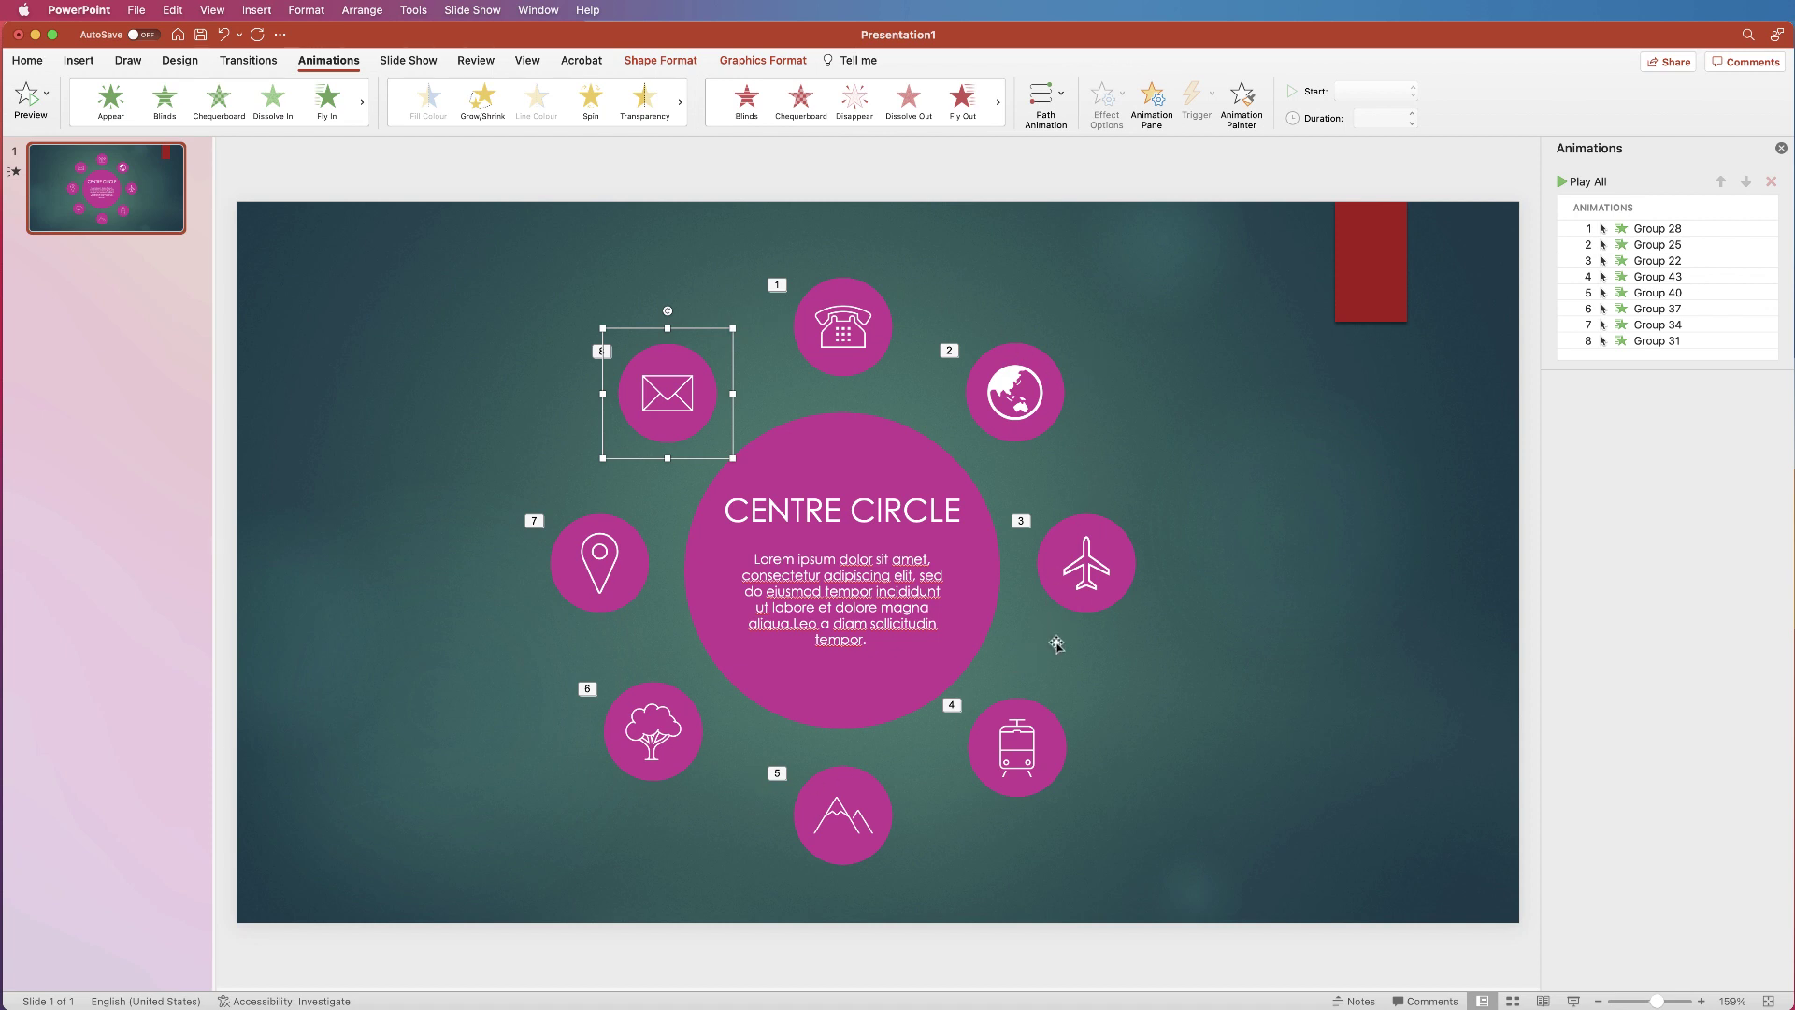
left_click(1212, 390)
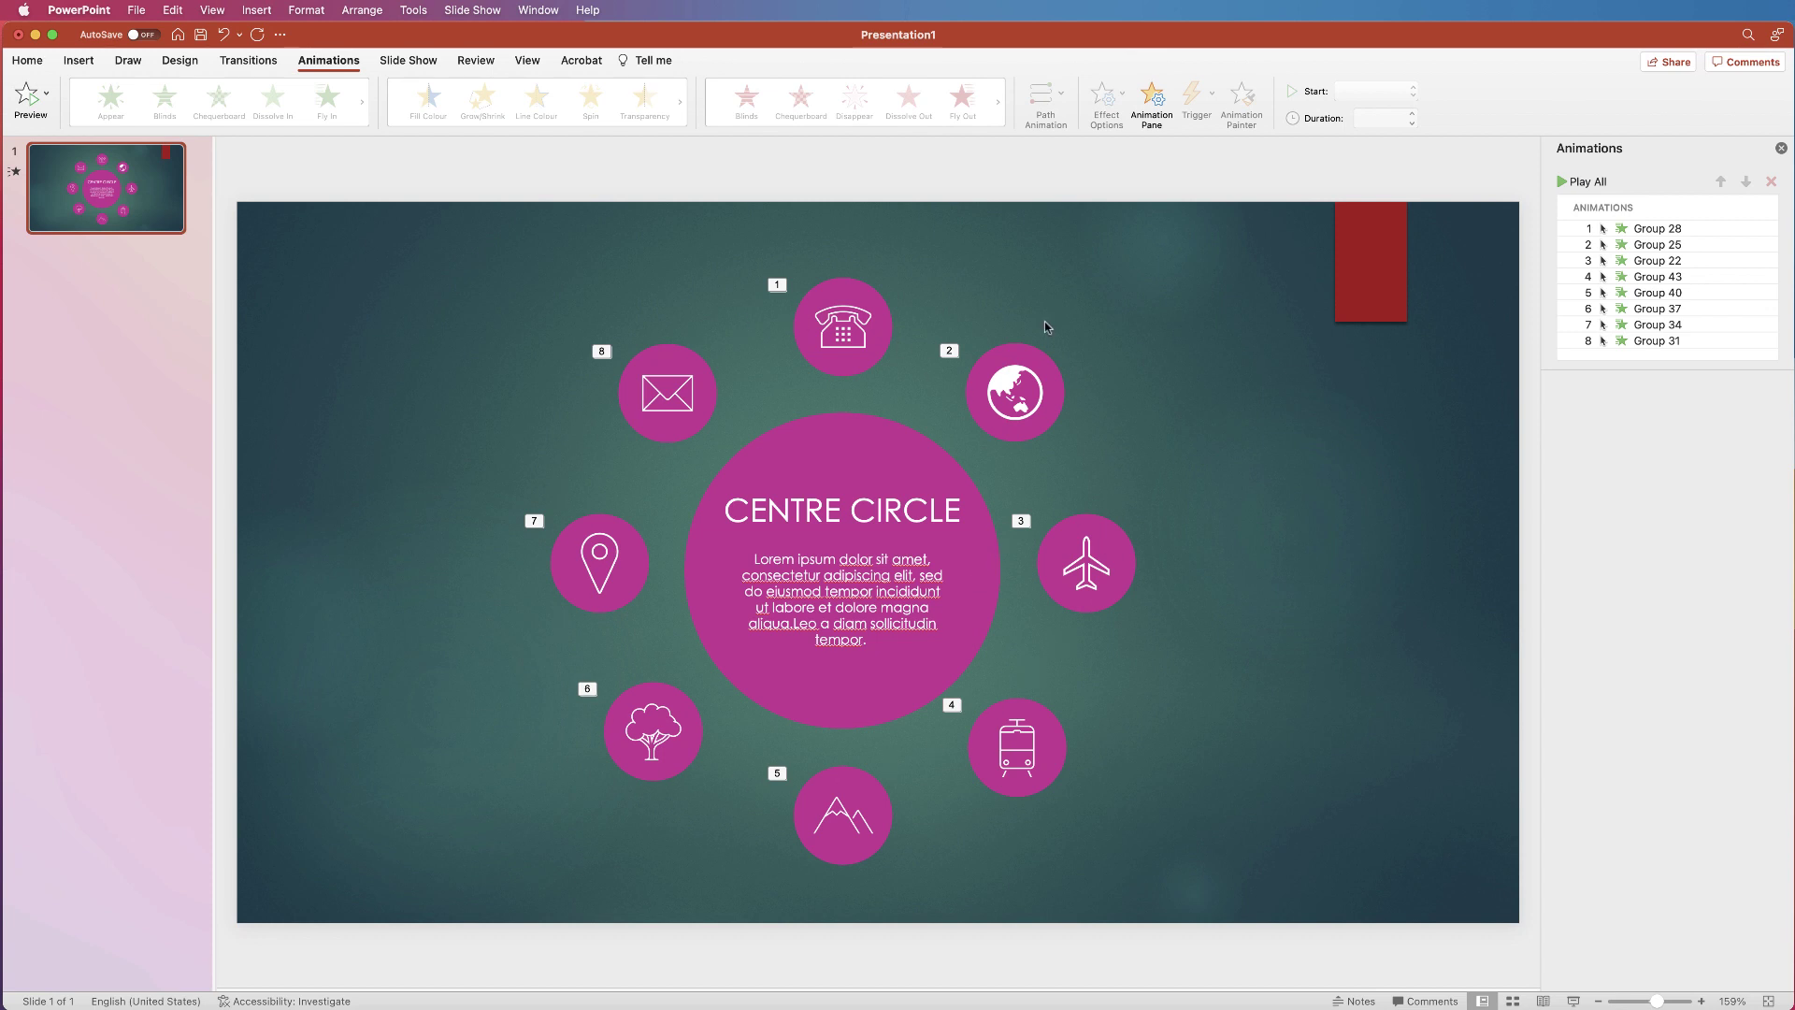
left_click(1651, 231)
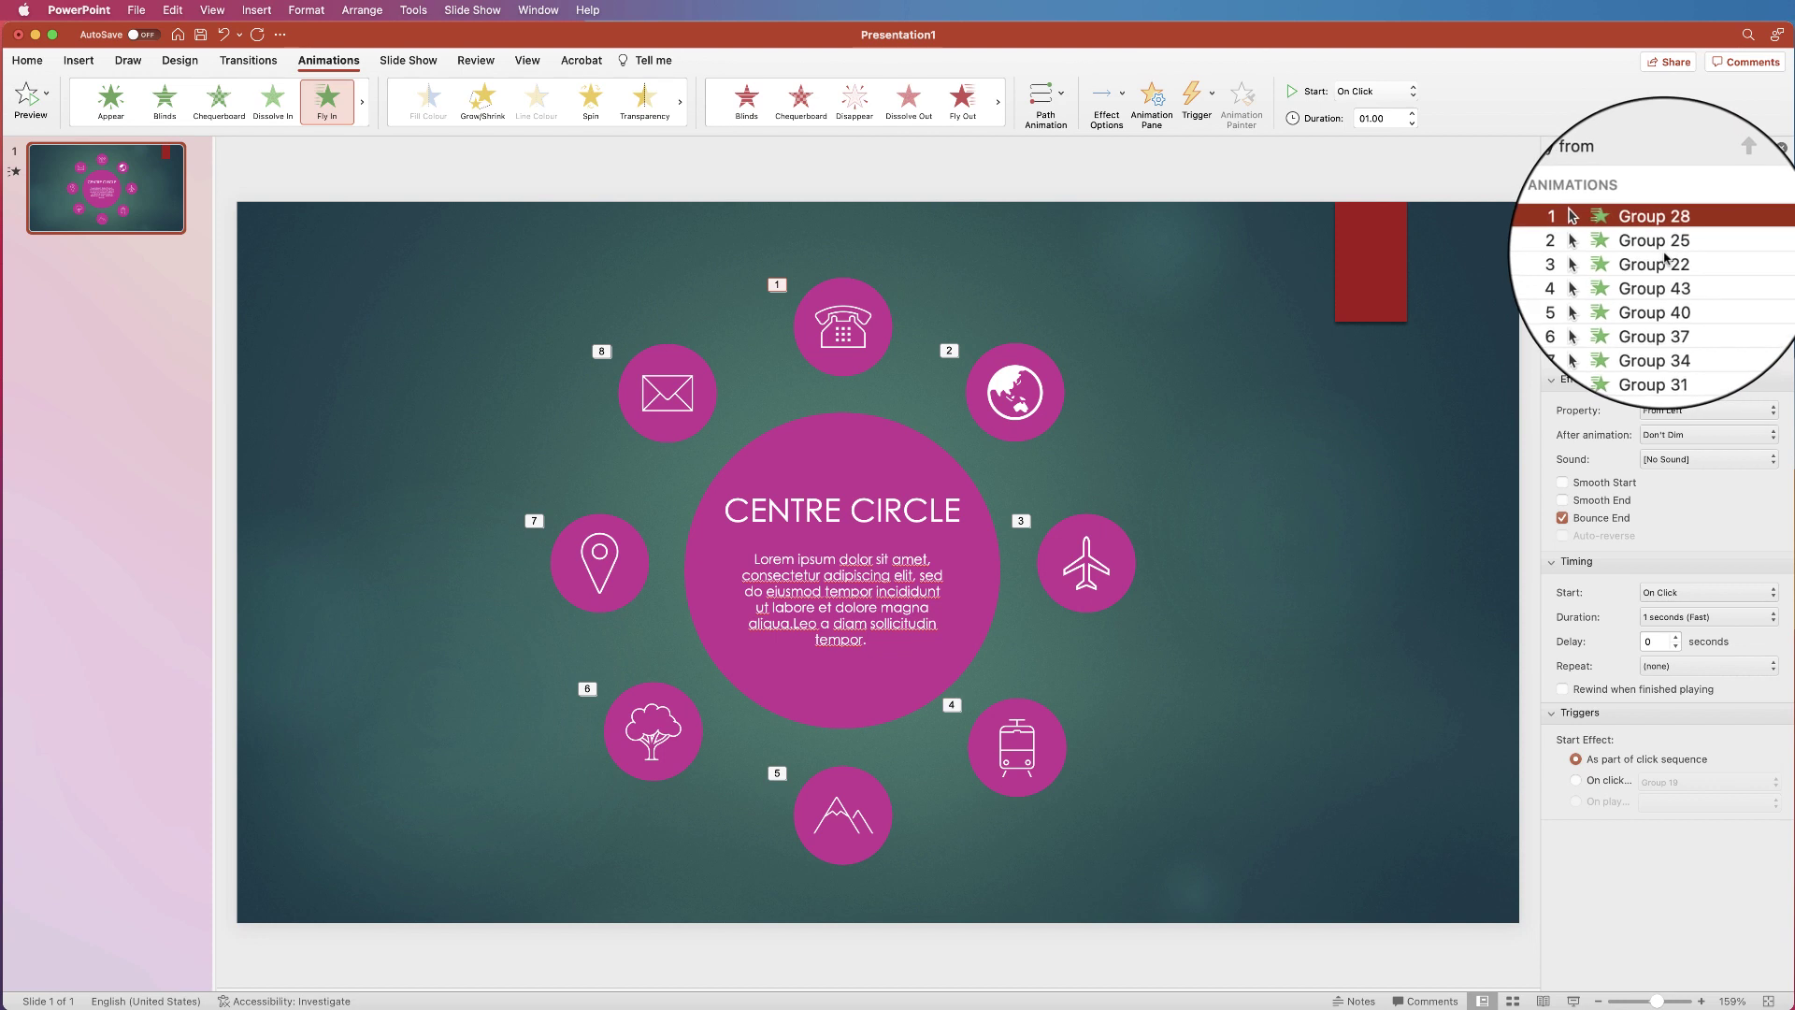
key("Delete")
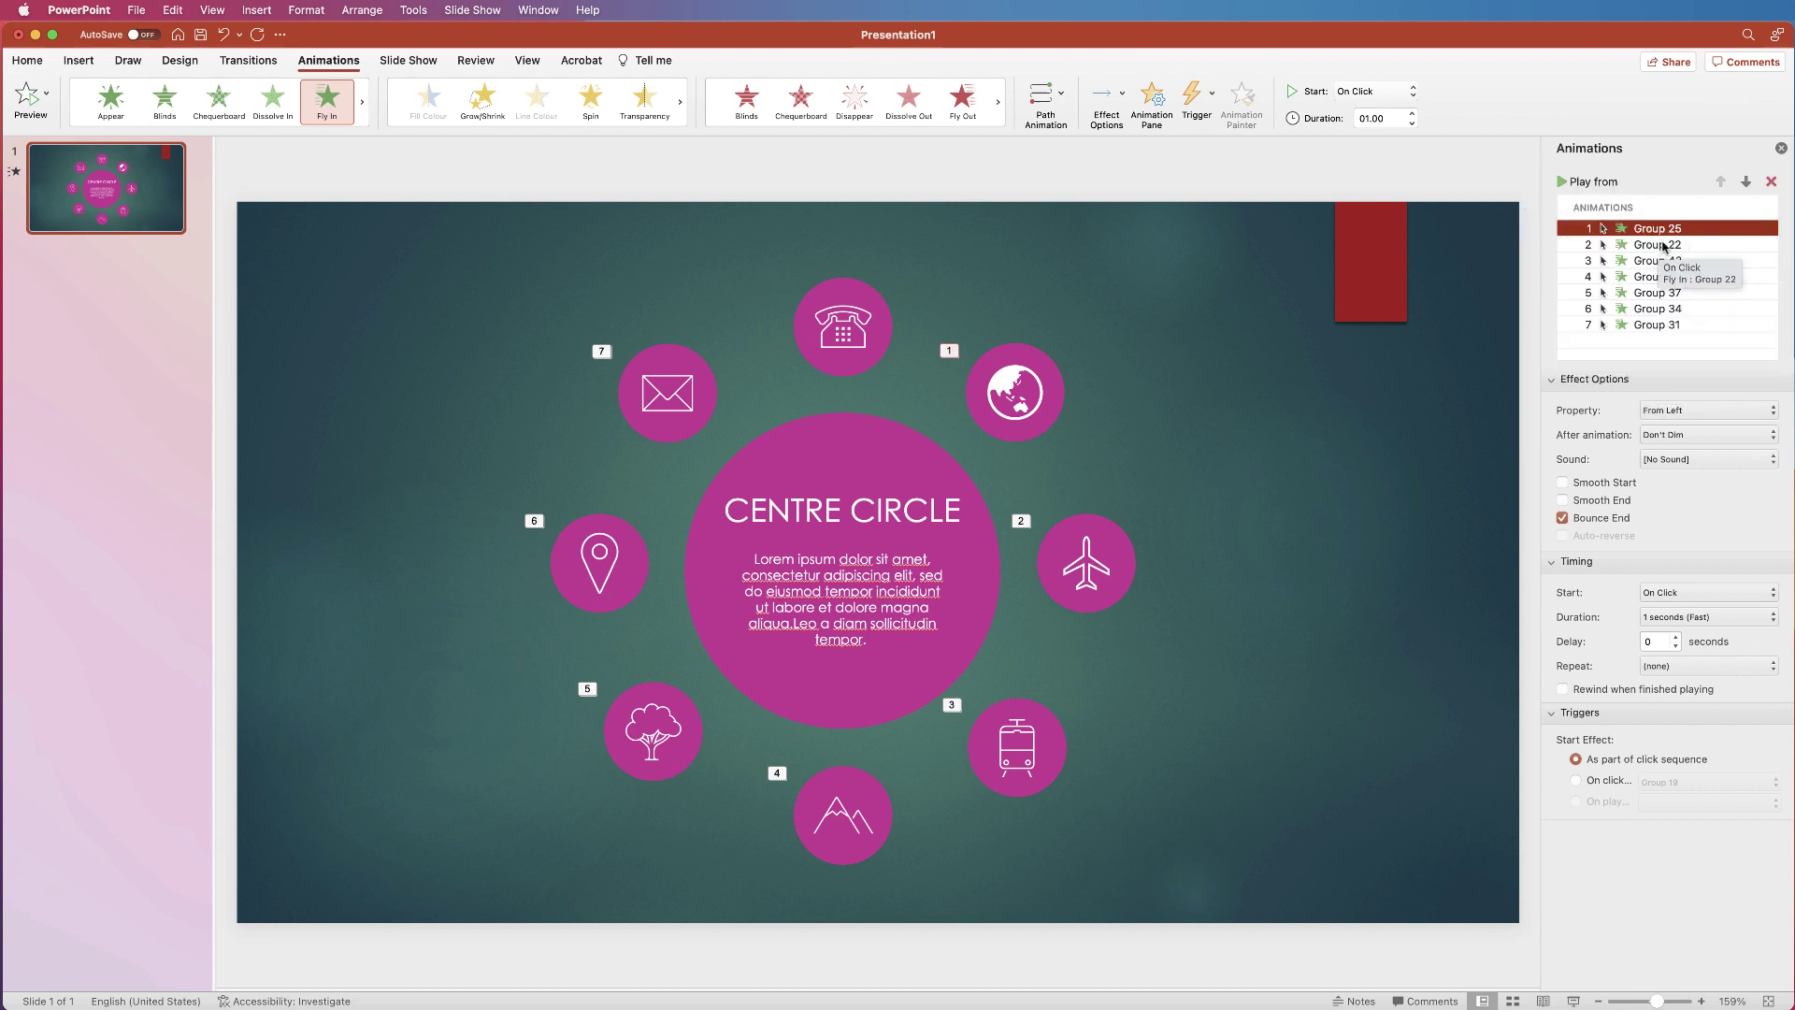
key("super+z")
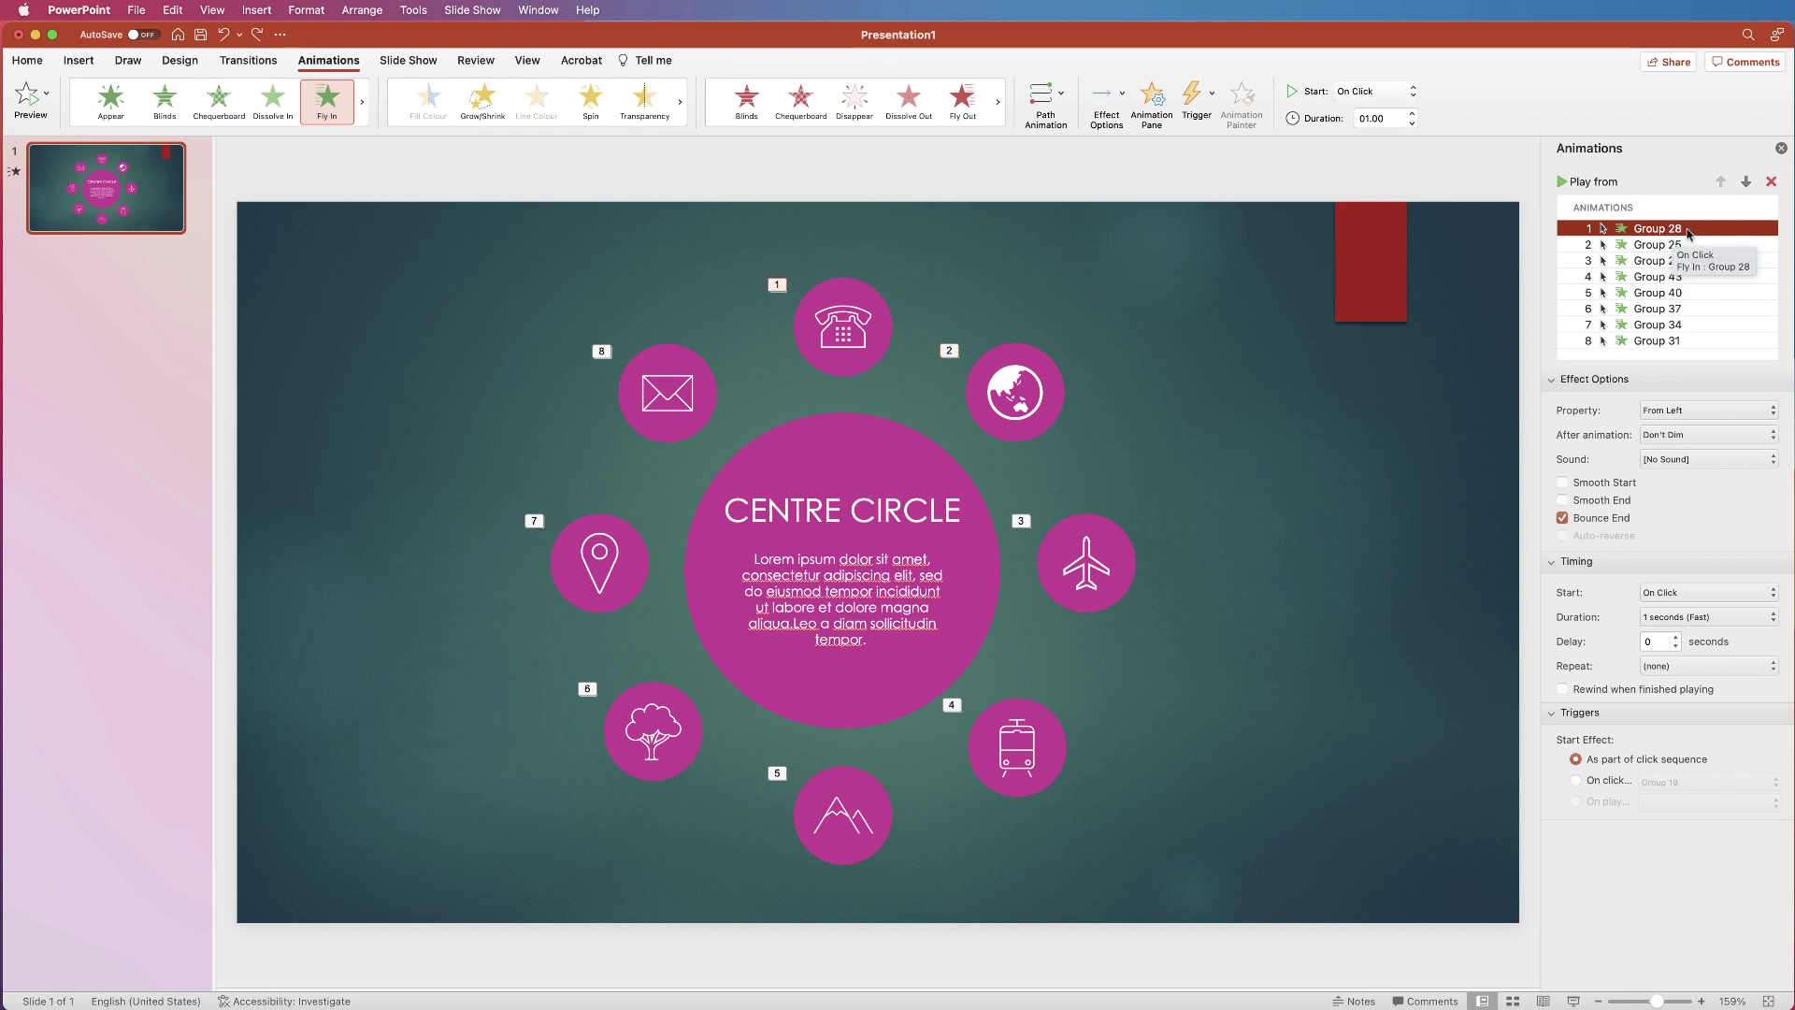
left_click(1696, 342, "shift")
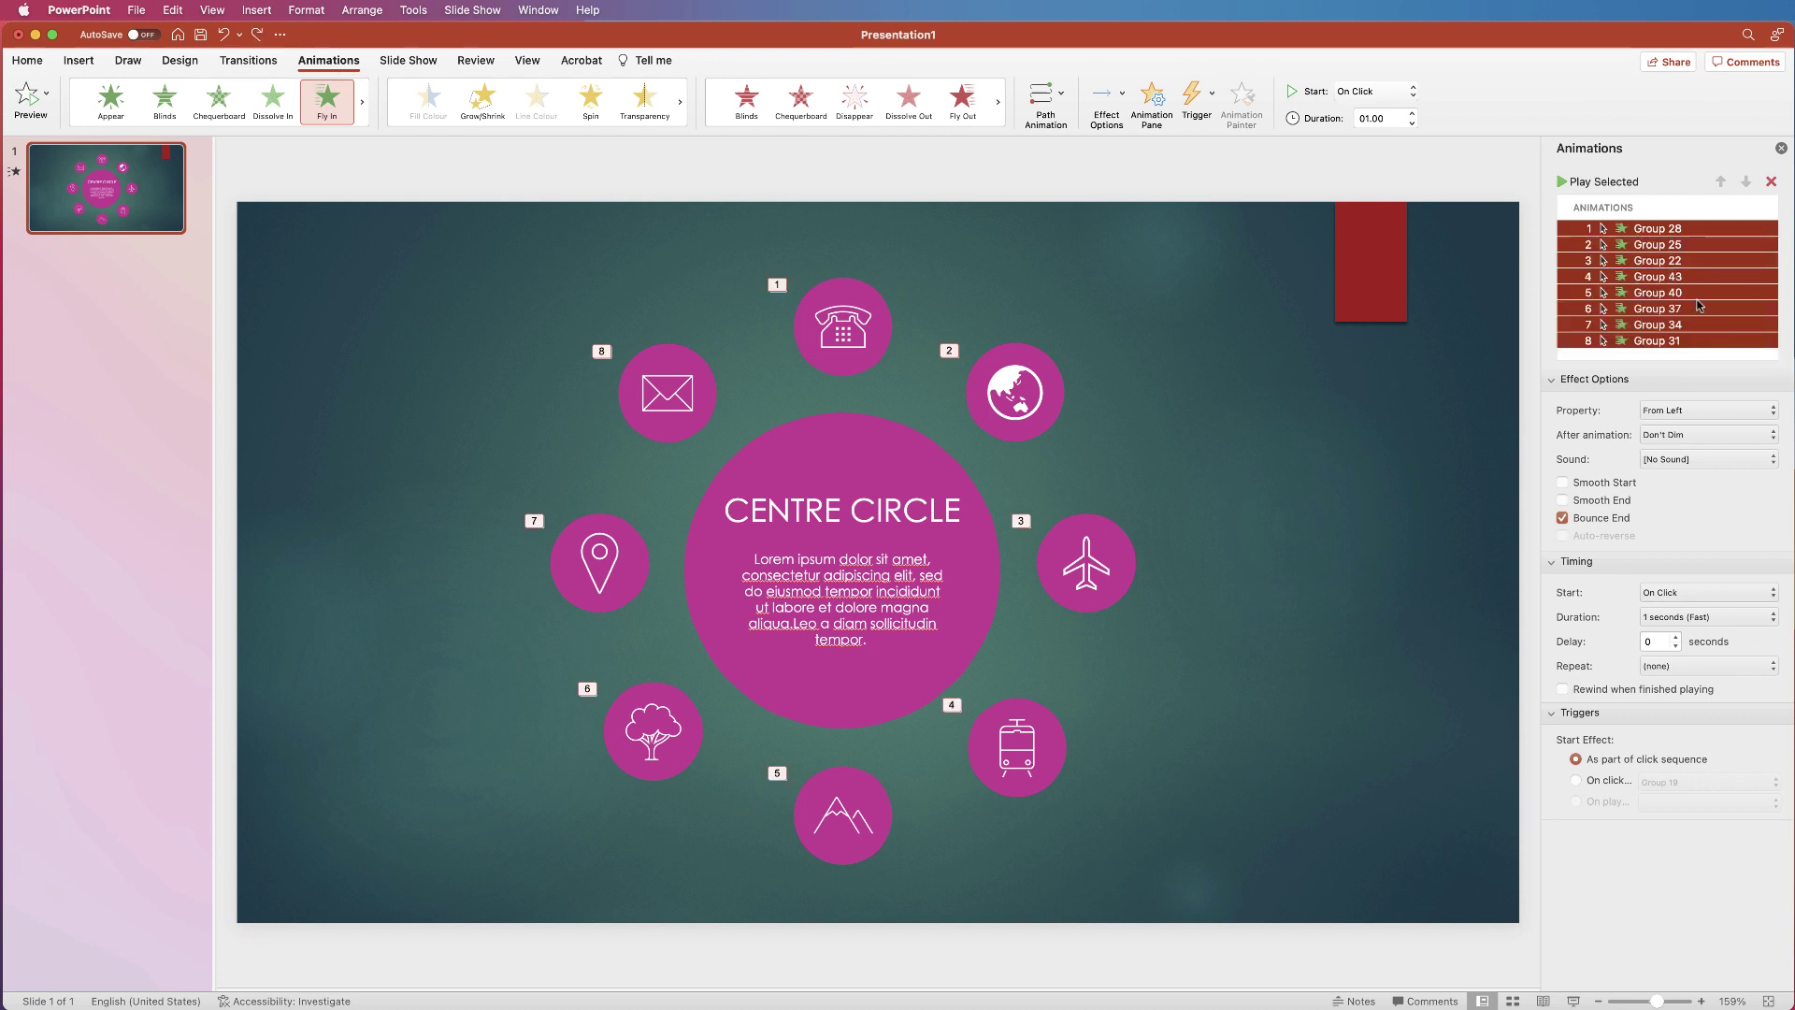
key("Delete")
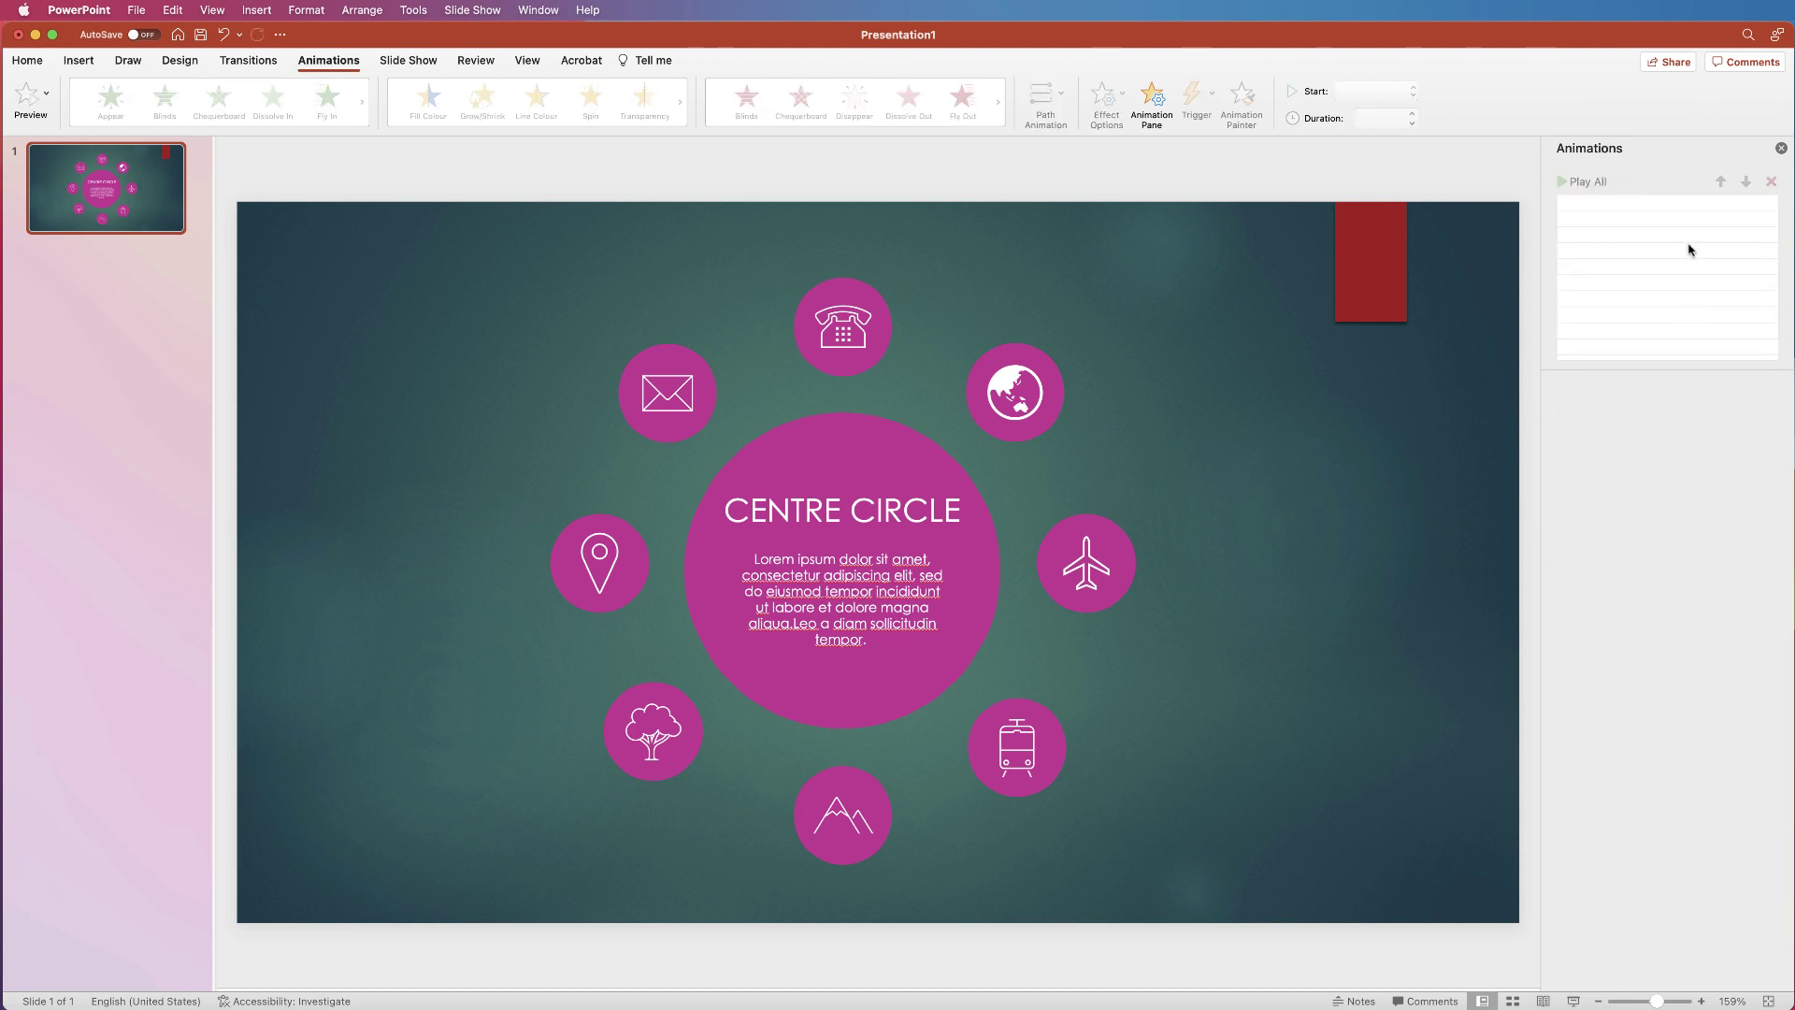
key("super+z")
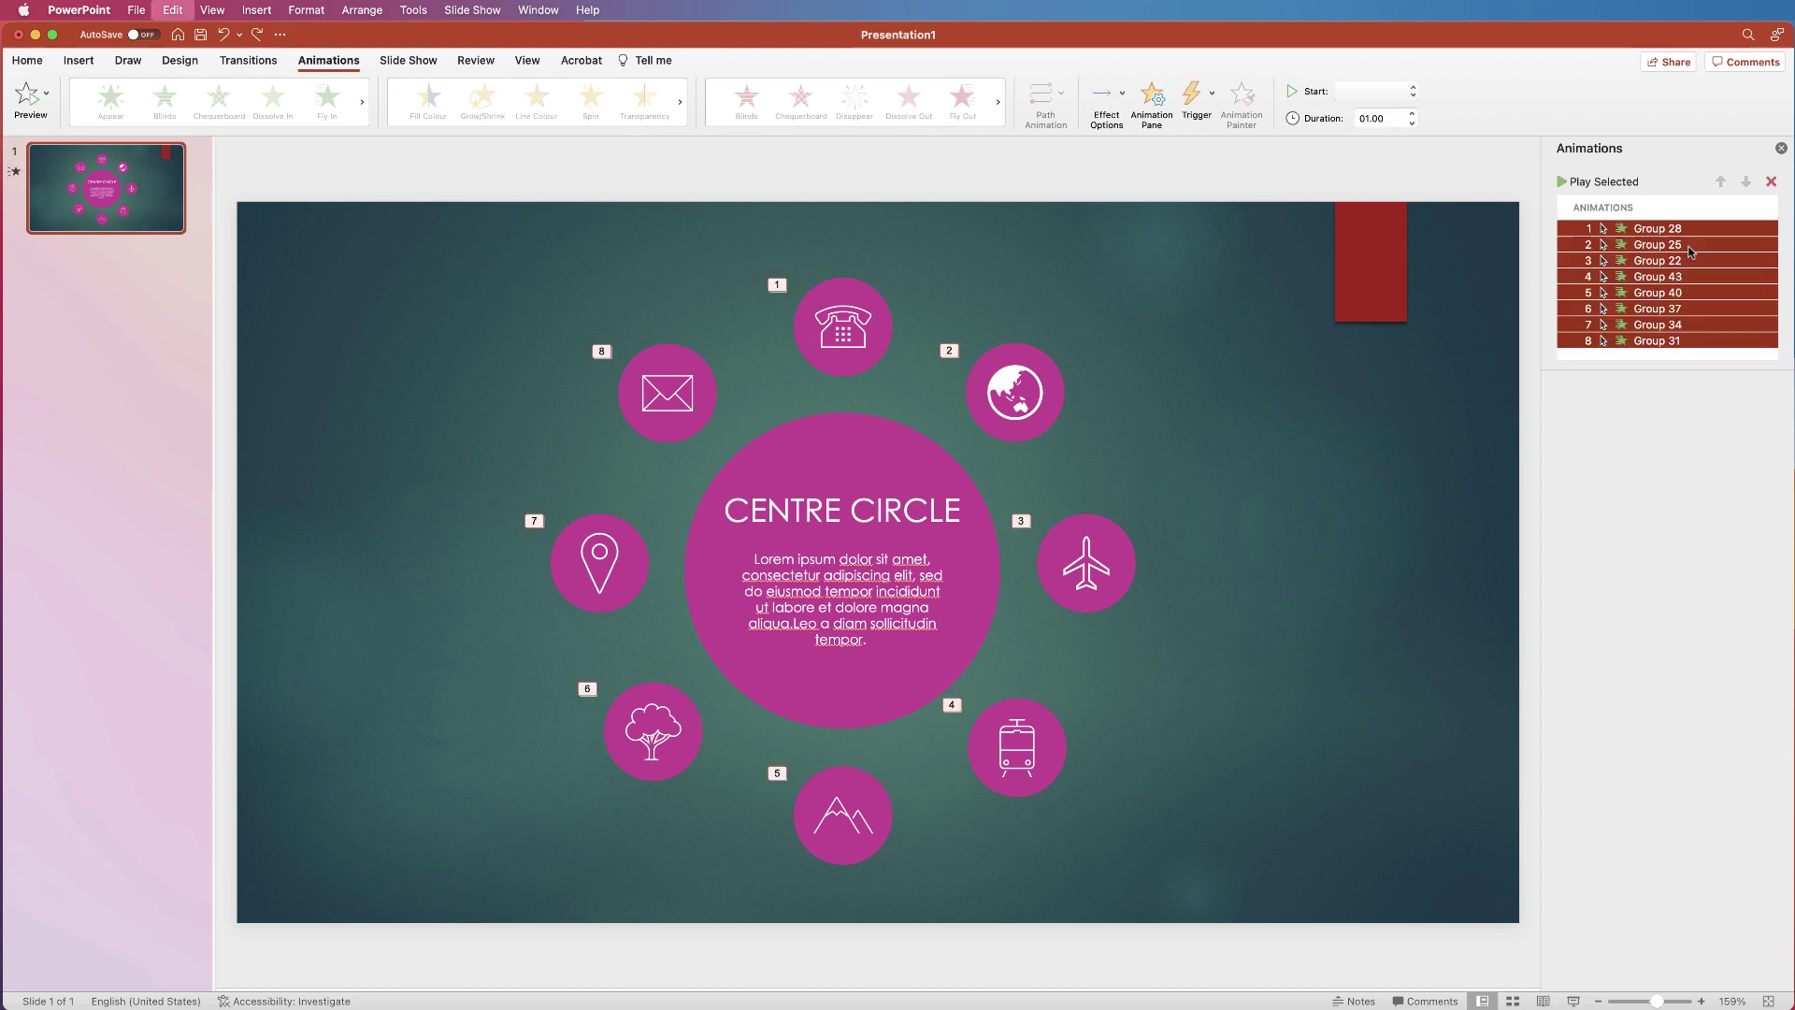